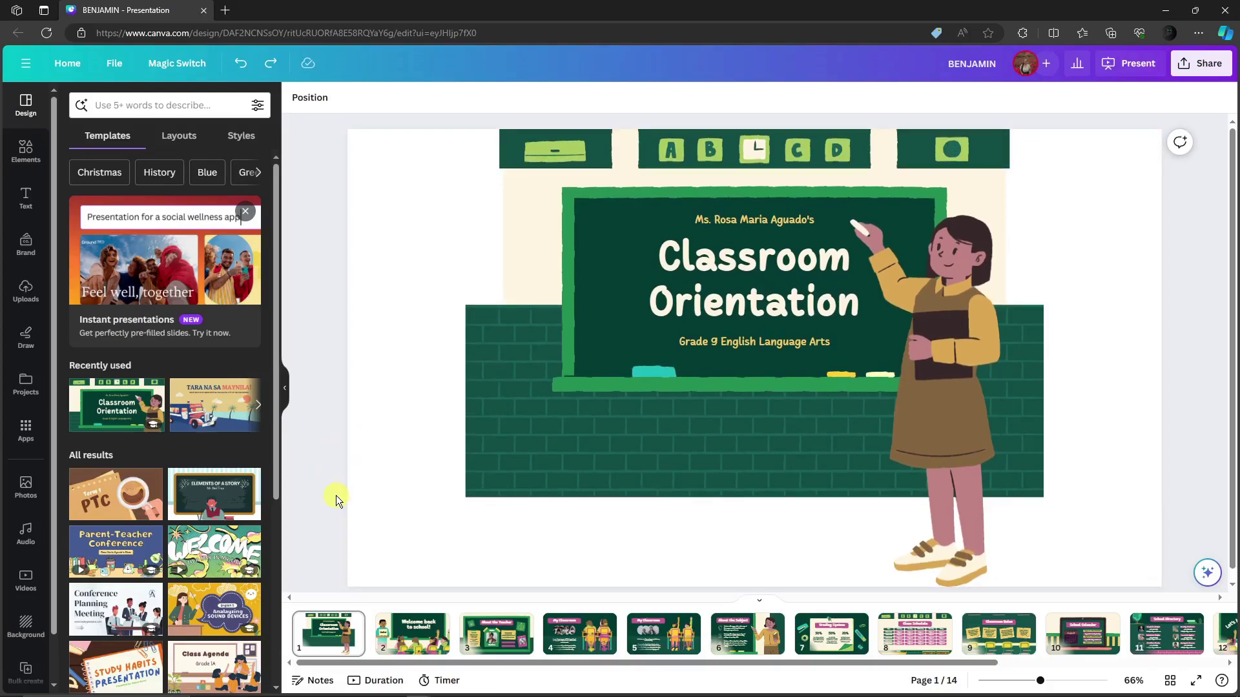
Flip through the first few slides, then return to the Classroom Orientation title slide
click(414, 632)
click(507, 630)
click(579, 633)
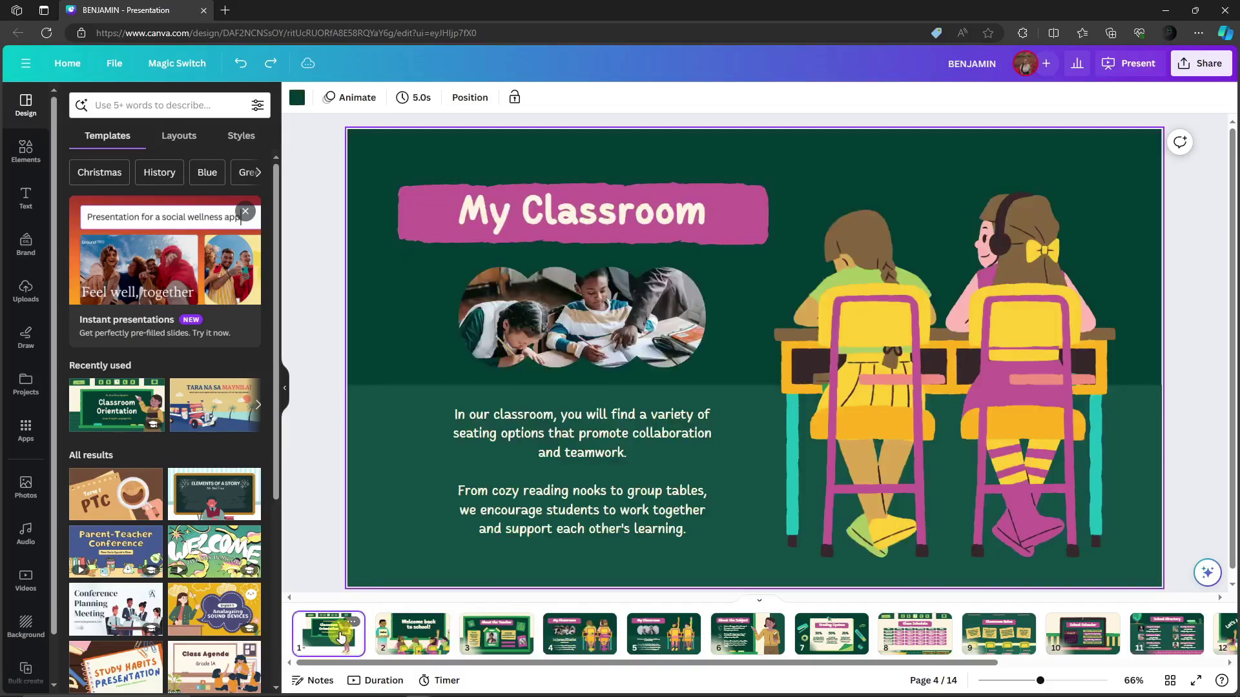
click(341, 638)
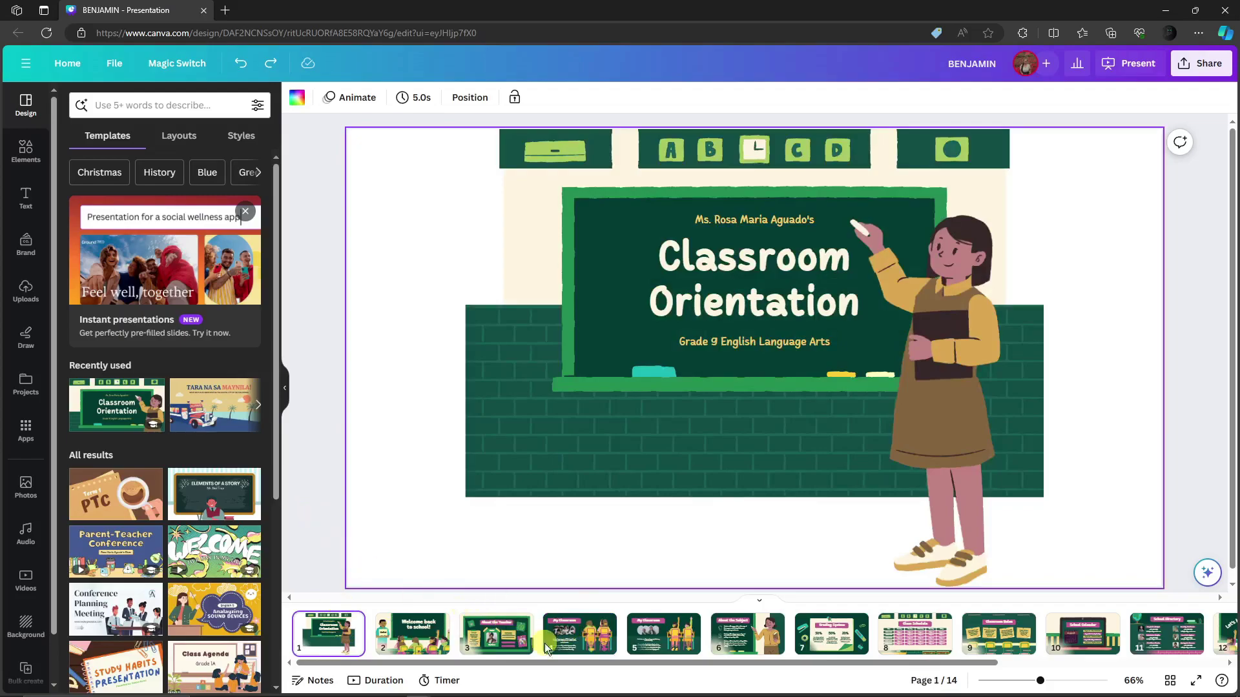
Move the teacher illustration to the right edge of the title slide
drag(568, 663, 428, 660)
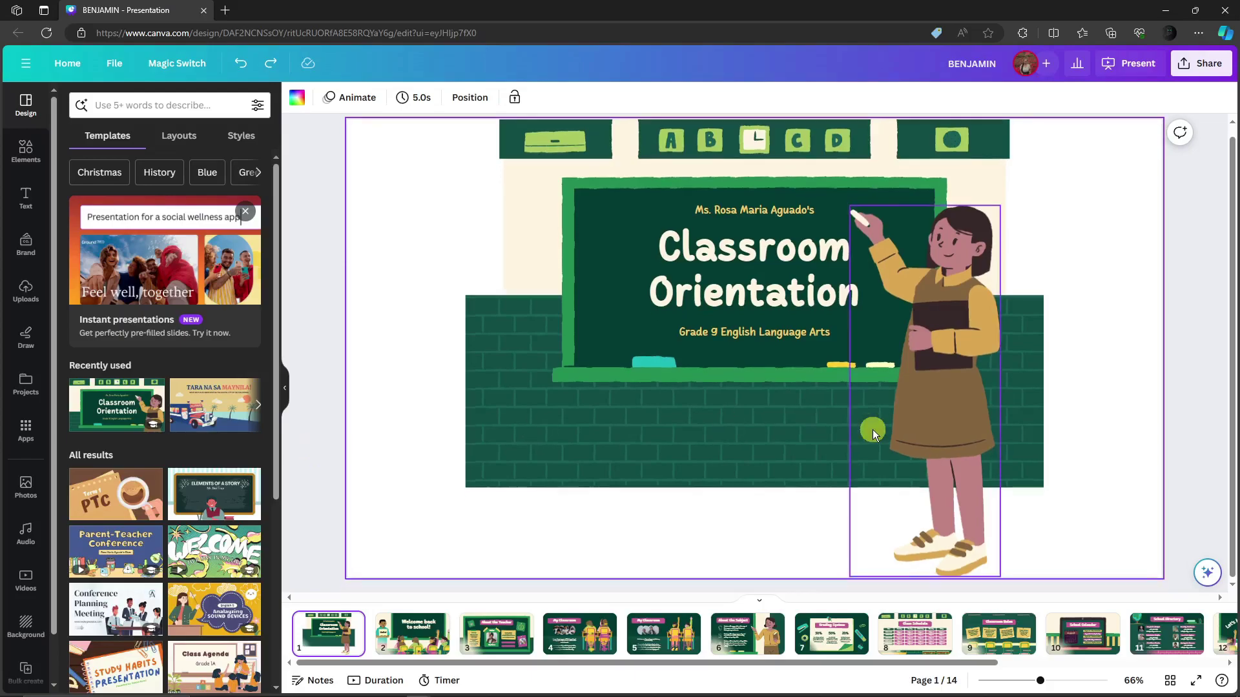
drag(908, 394, 1043, 385)
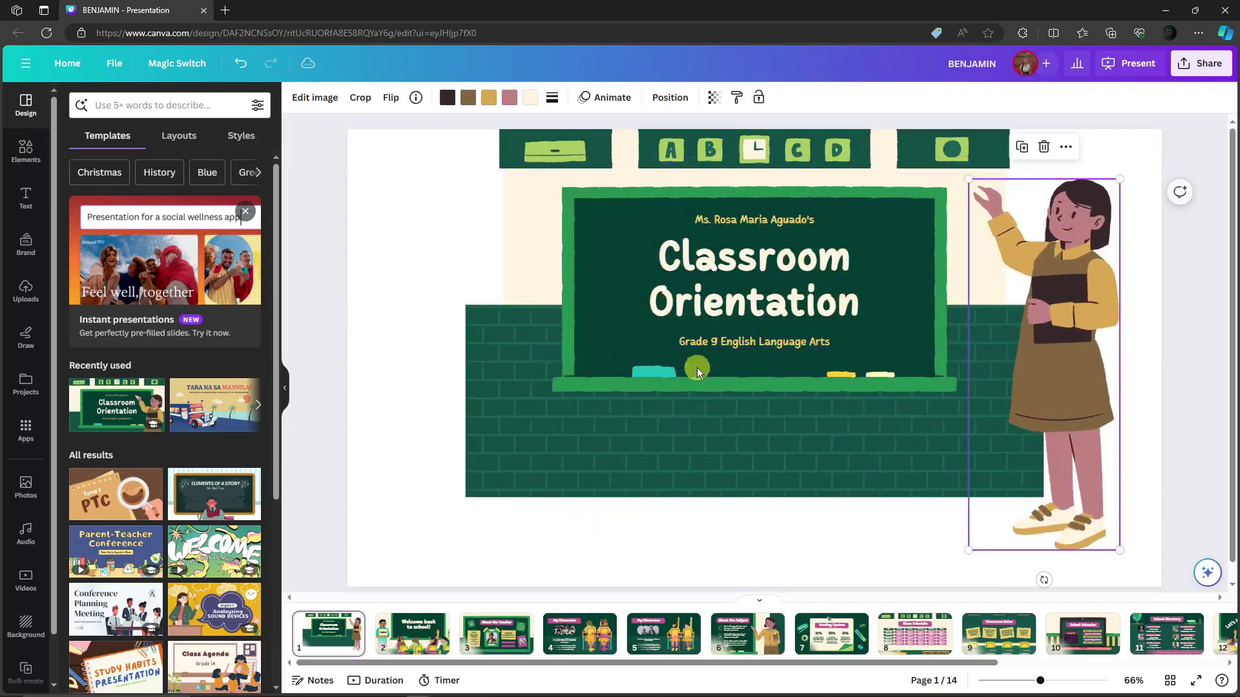
click(331, 332)
Browse the slides through the My Classroom and Grading System pages, then back to the title
click(412, 629)
click(495, 633)
click(579, 634)
click(650, 645)
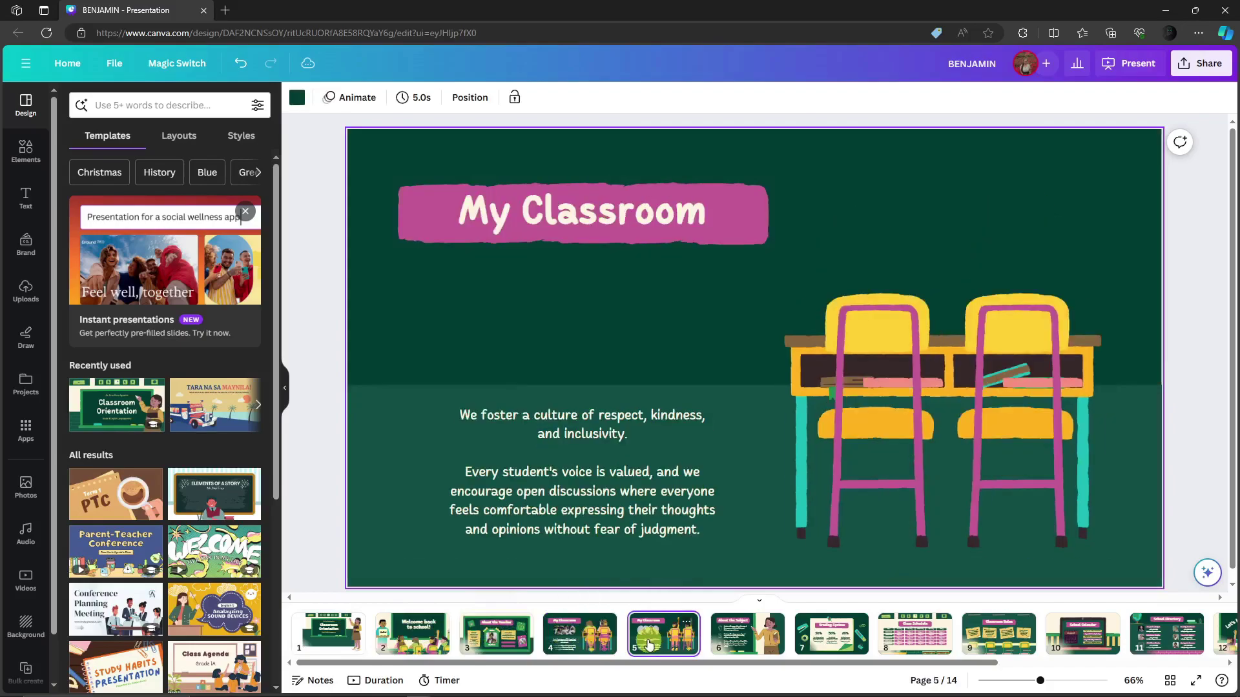
click(330, 636)
click(412, 633)
click(488, 640)
click(578, 636)
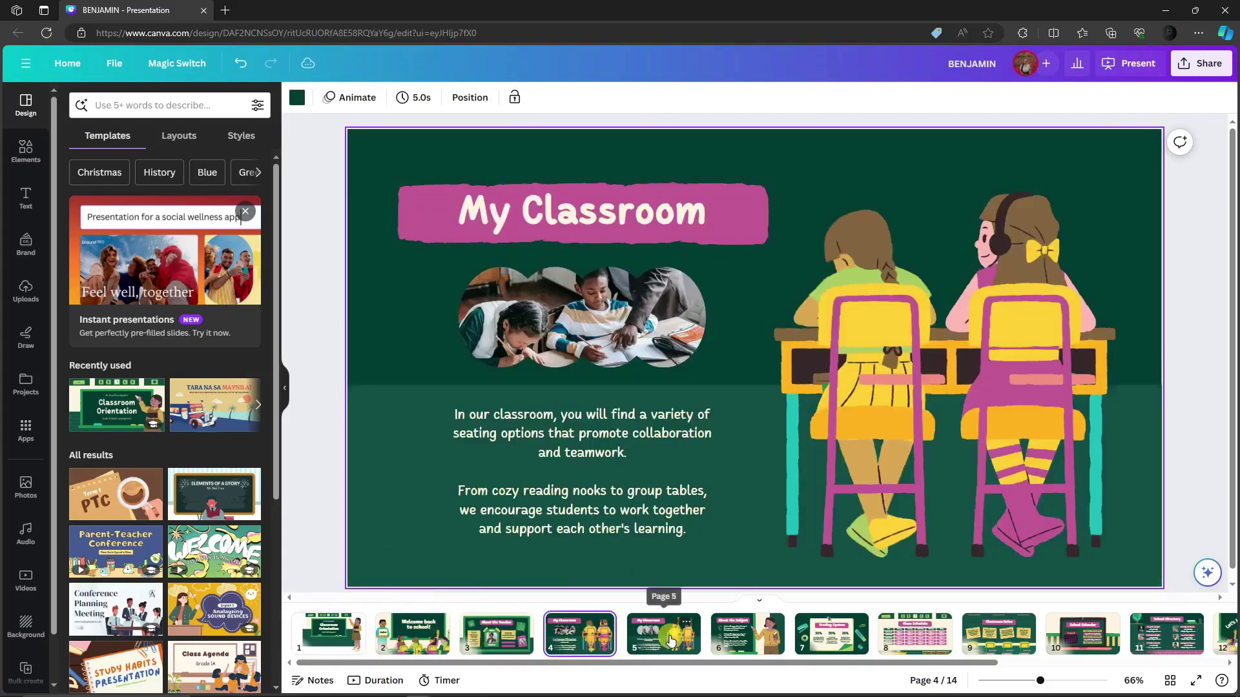
click(664, 635)
click(749, 640)
click(832, 635)
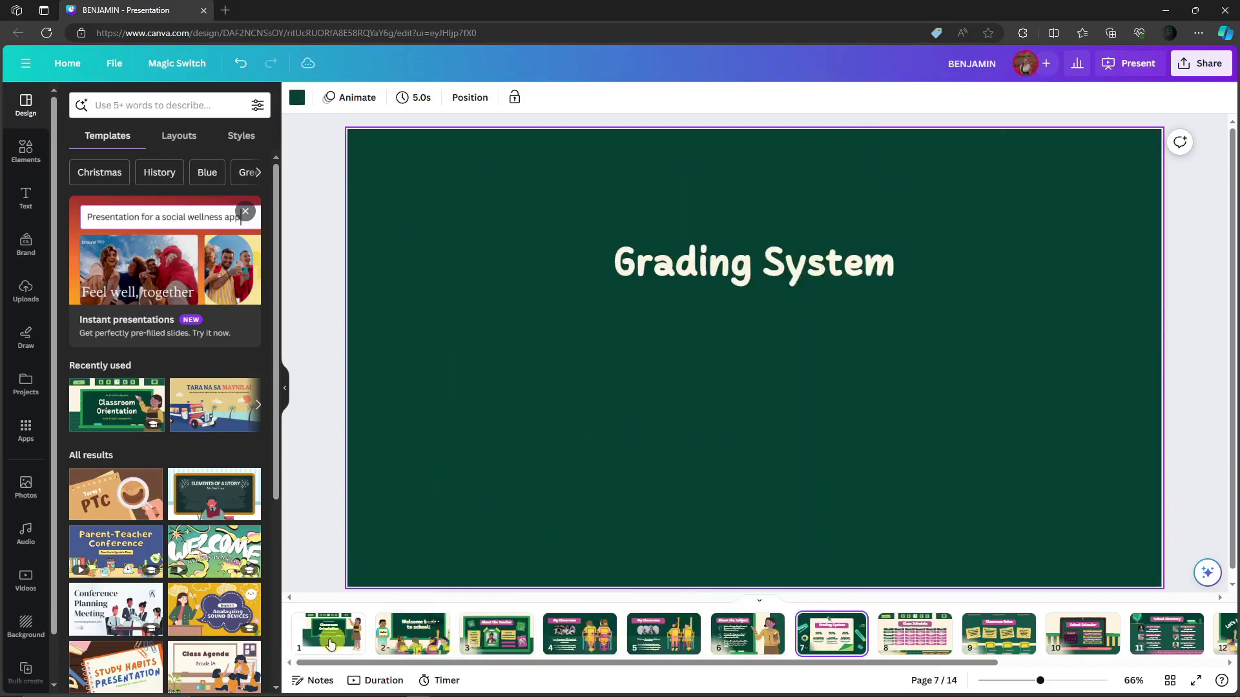
click(329, 636)
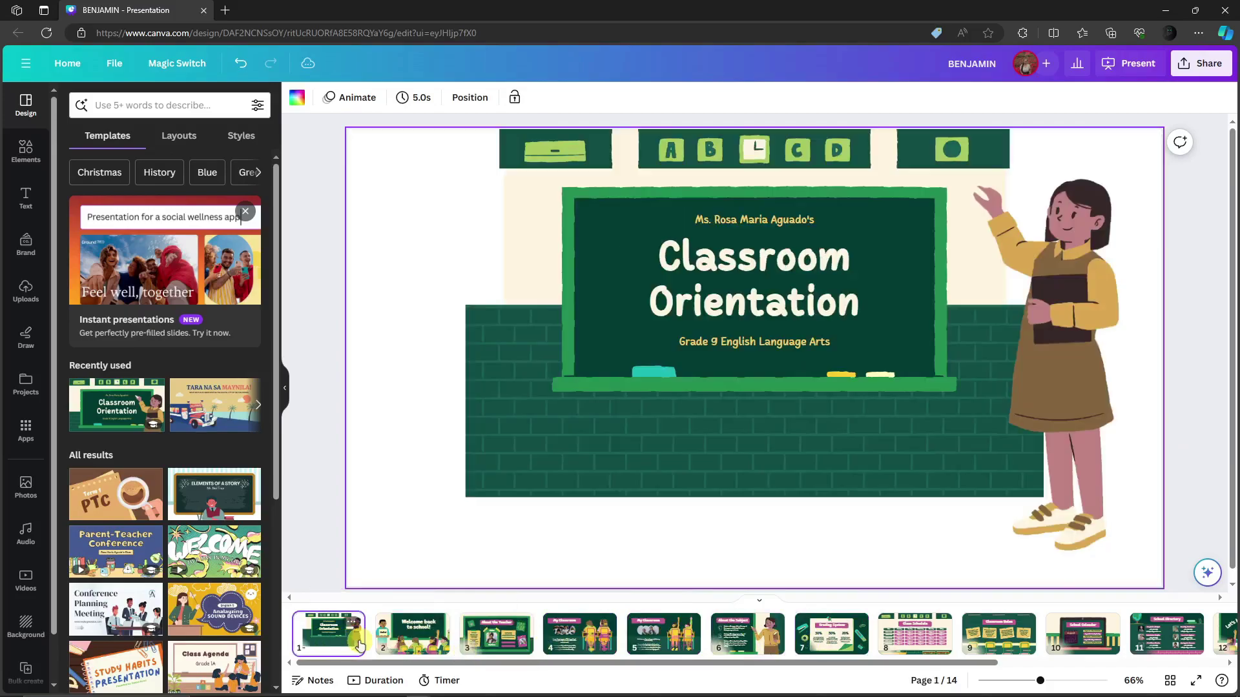
Open page 2, the Welcome back to school! slide
click(398, 645)
click(496, 636)
click(327, 649)
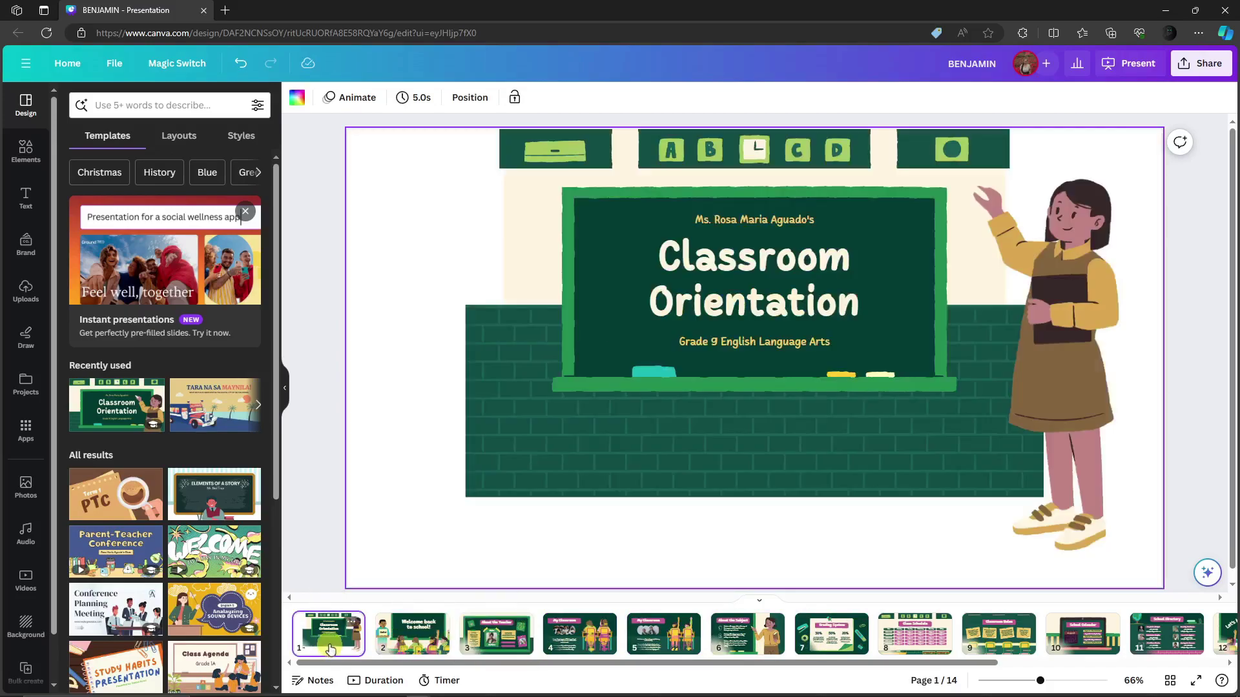
click(414, 636)
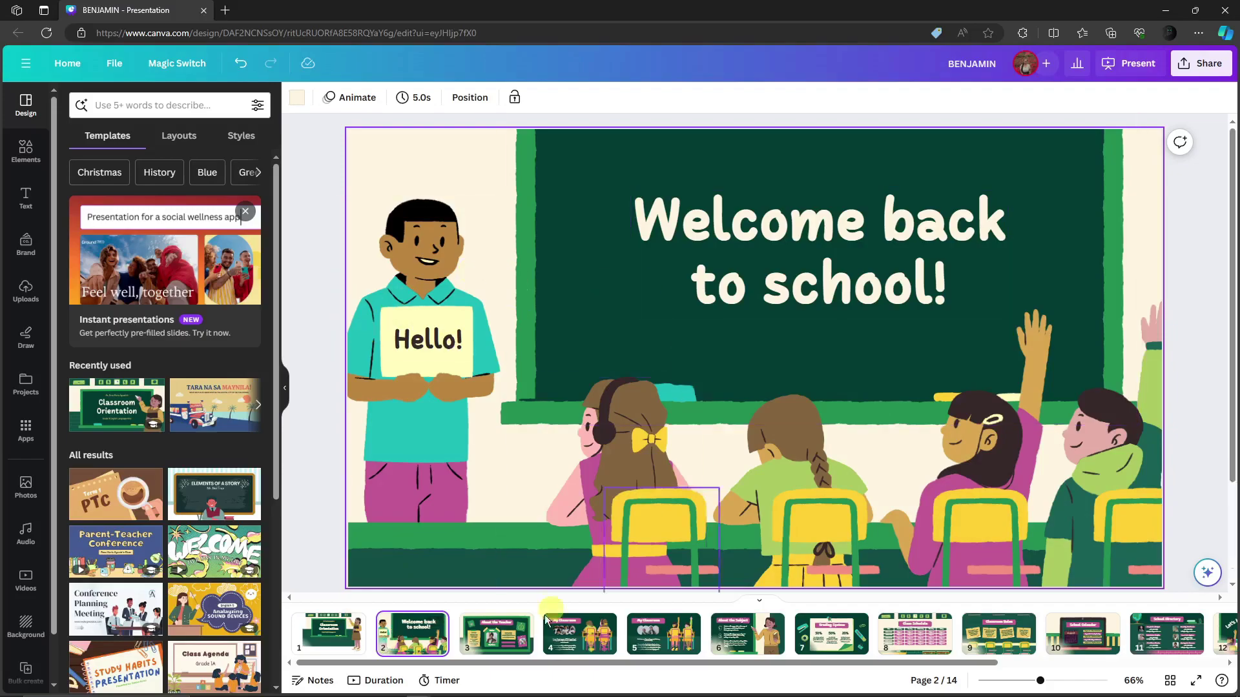
Expand page 2 into a whiteboard and scroll down the templates list
right_click(424, 641)
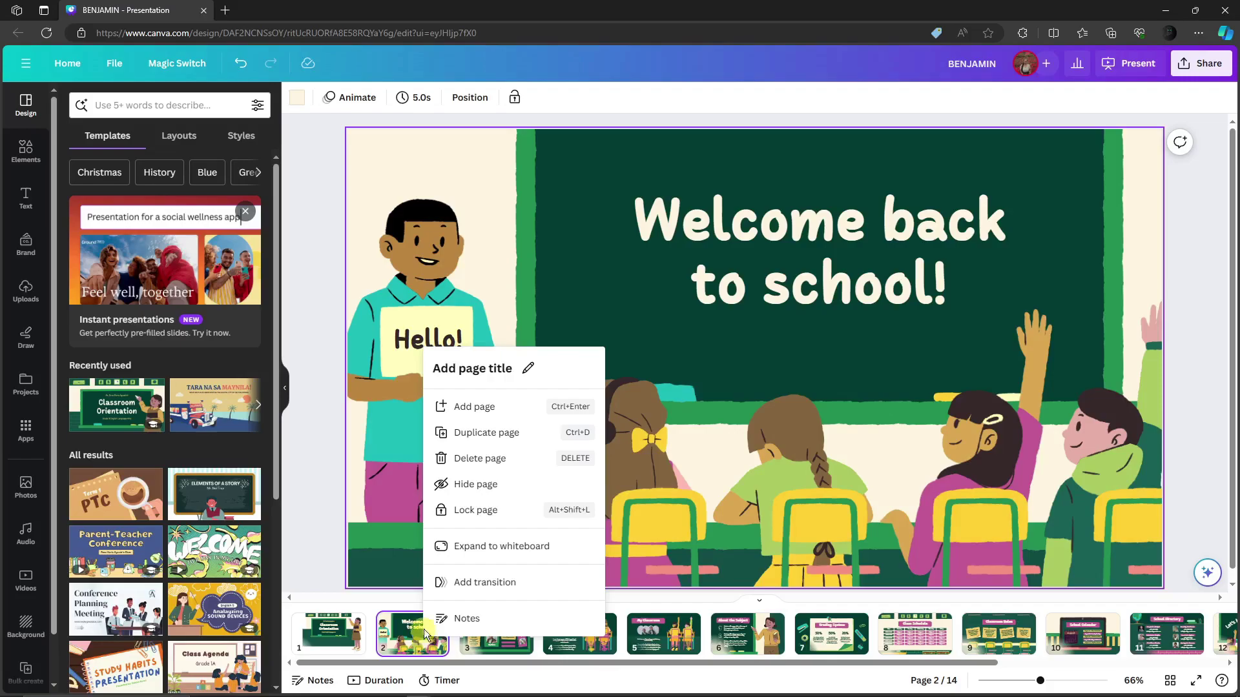
click(487, 548)
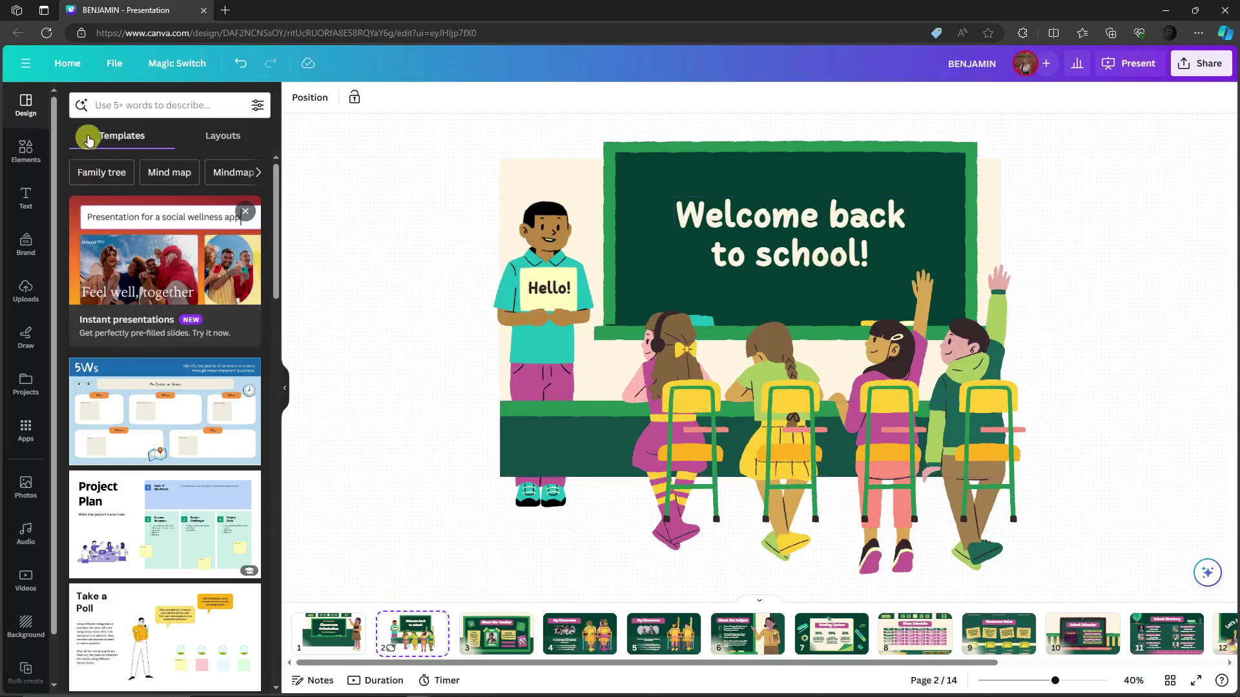
scroll(173, 355, down, 3)
scroll(172, 359, down, 3)
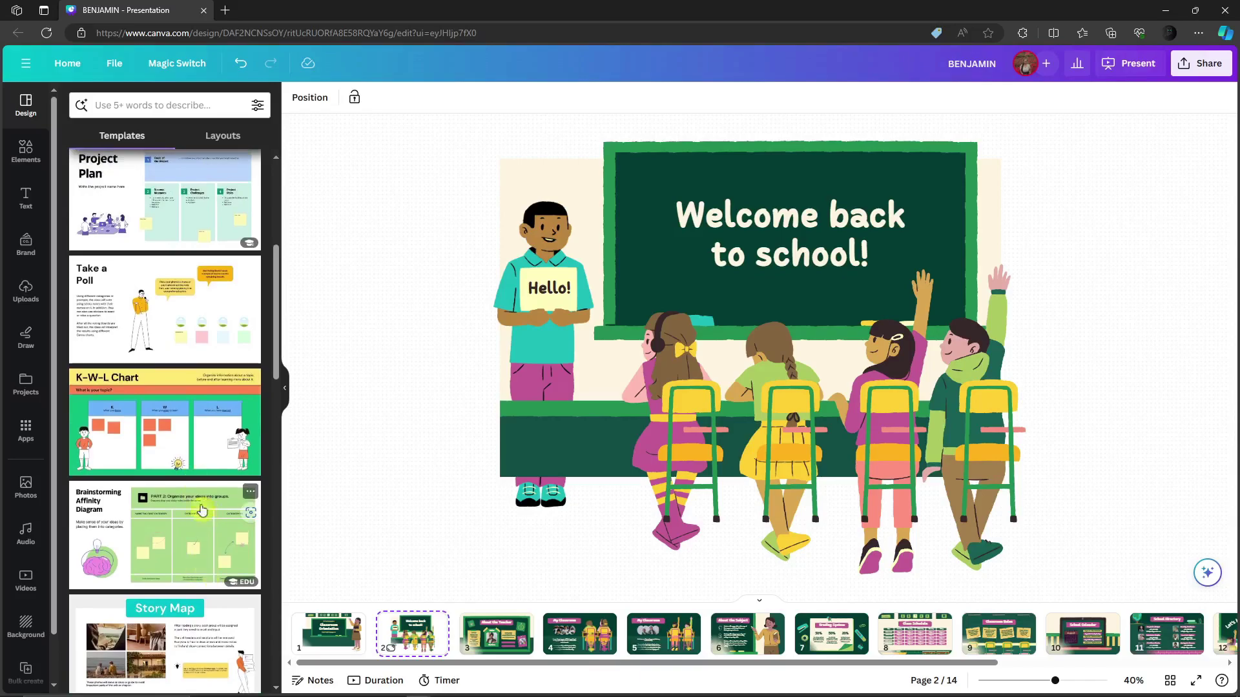
Insert the K-W-L Chart template, then enlarge it and shift it down-left
click(166, 432)
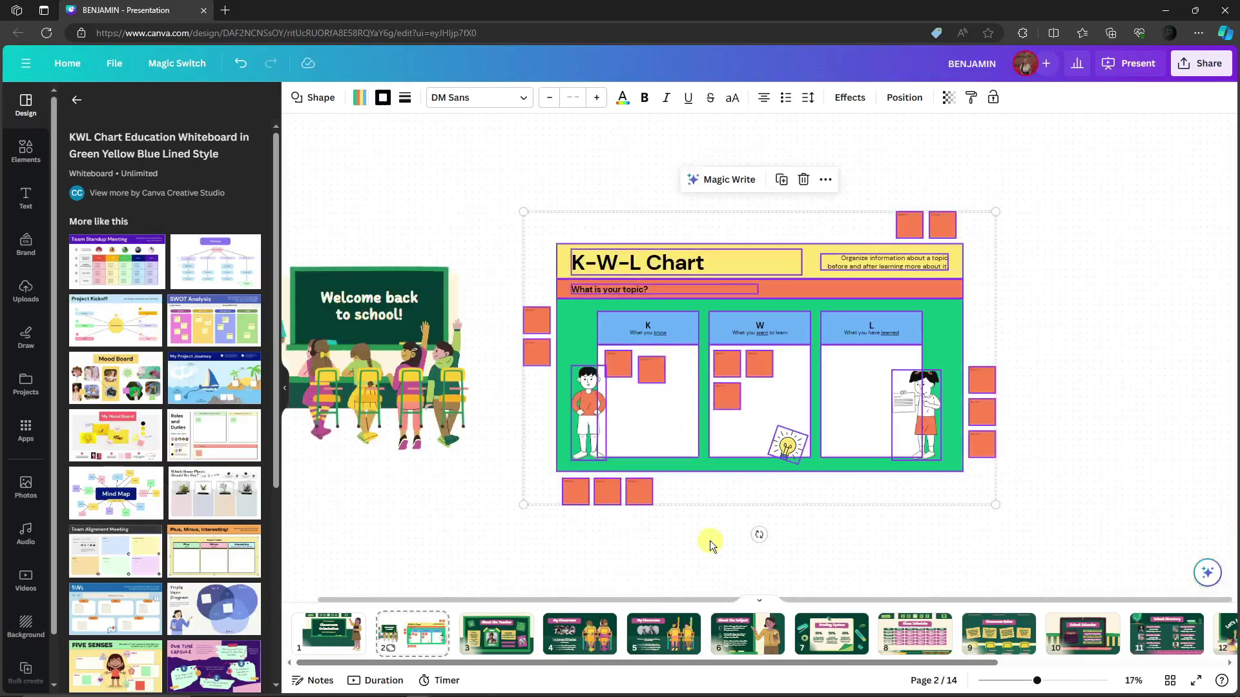
drag(767, 349, 769, 282)
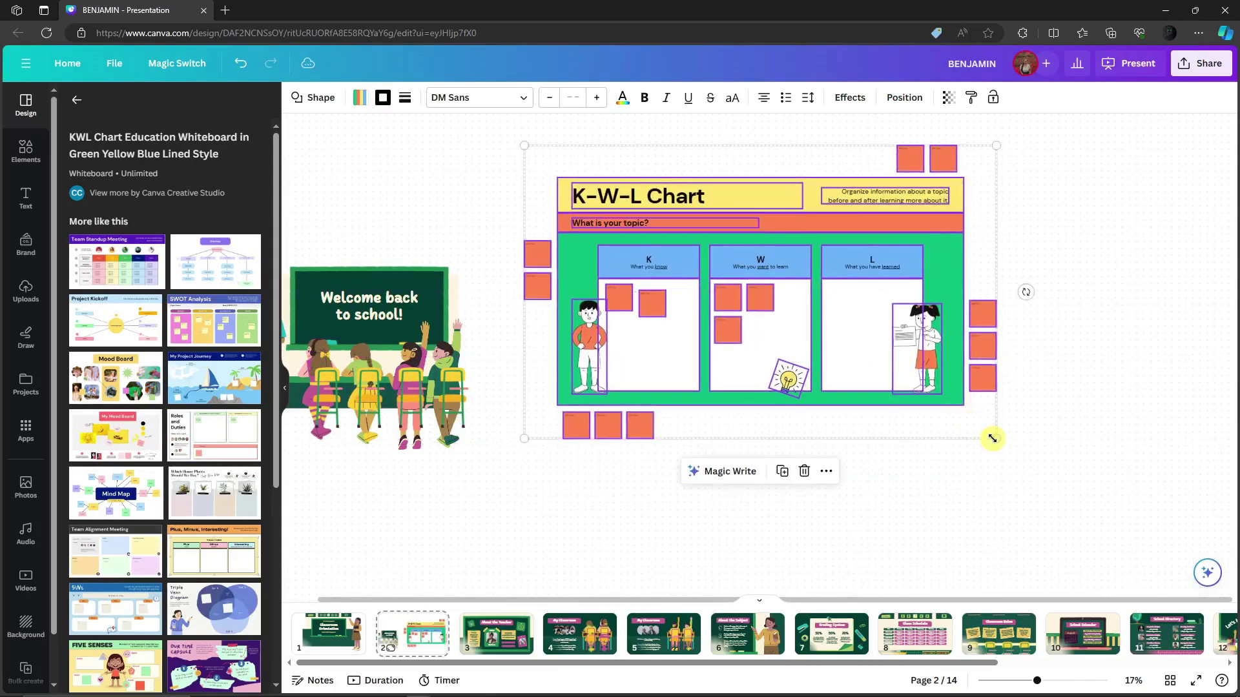
drag(992, 438, 1141, 496)
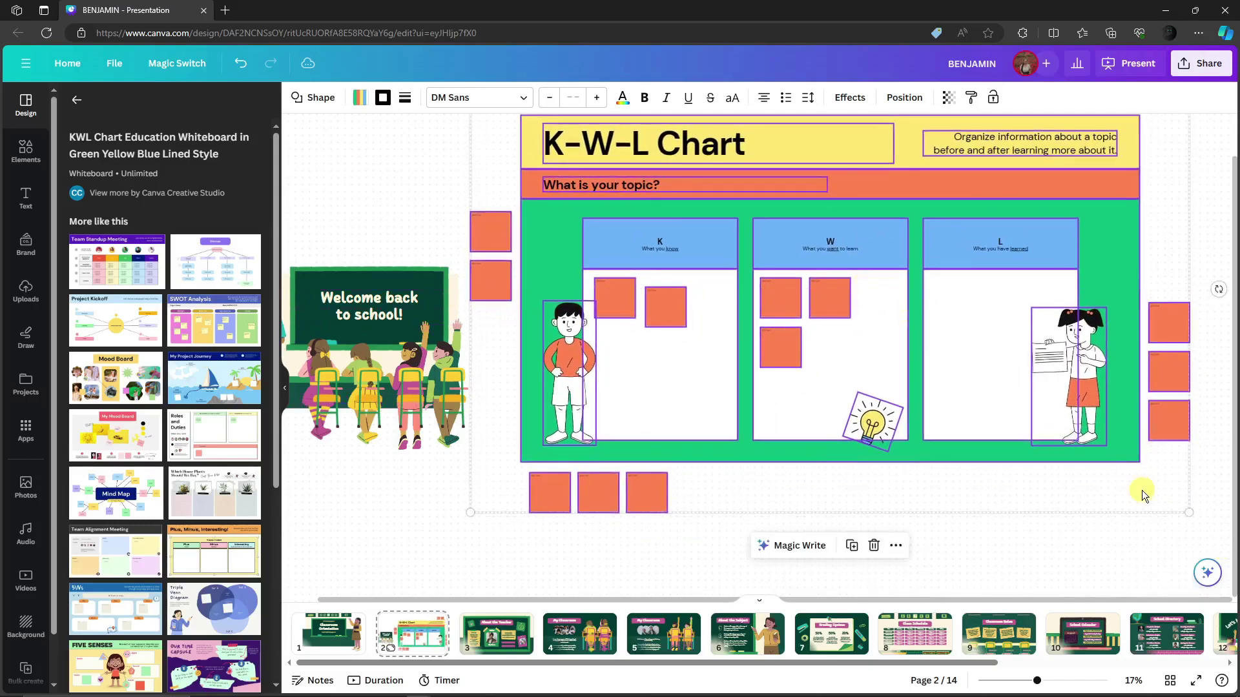
drag(1208, 547, 1203, 573)
drag(899, 297, 864, 308)
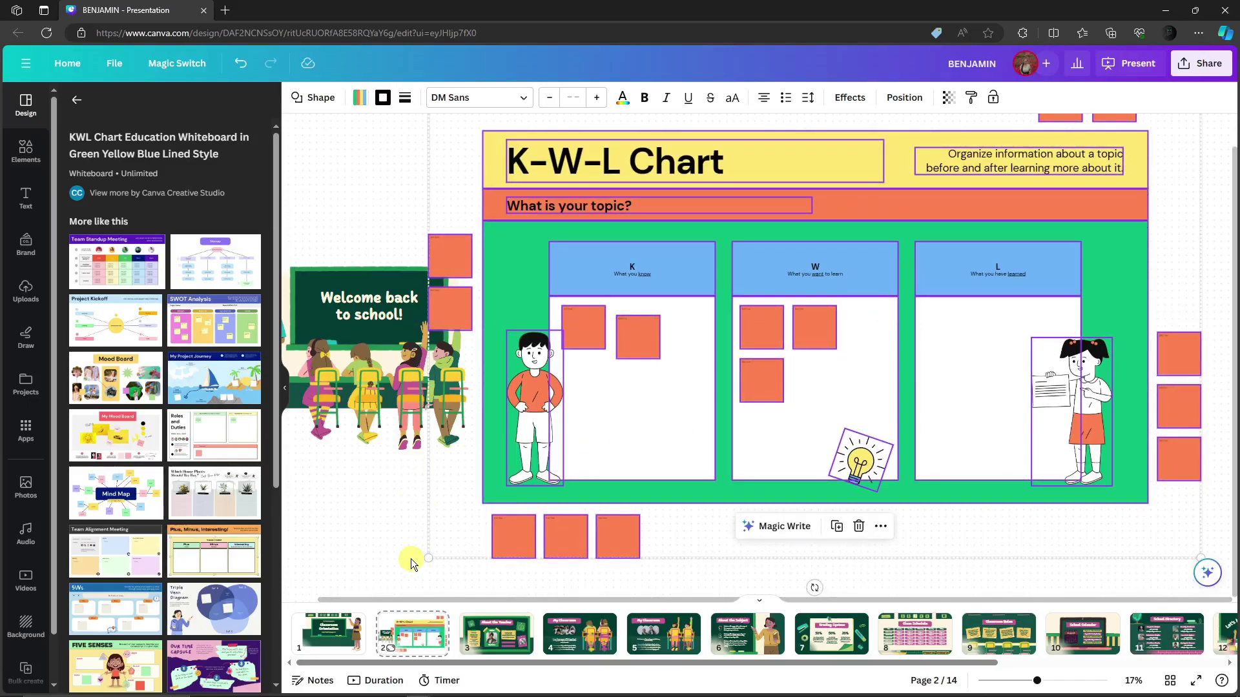
Delete the chalkboard, children and welcome text of the old illustration
click(417, 516)
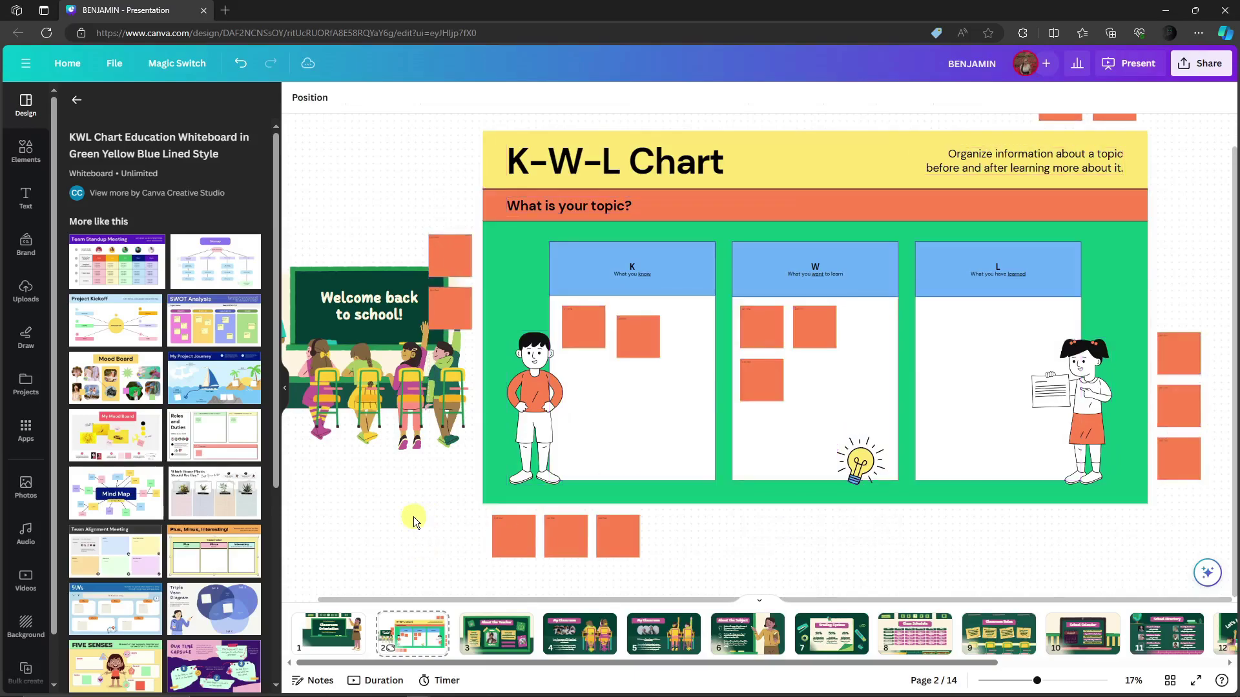
click(728, 417)
click(338, 499)
drag(463, 476, 330, 356)
key(Delete)
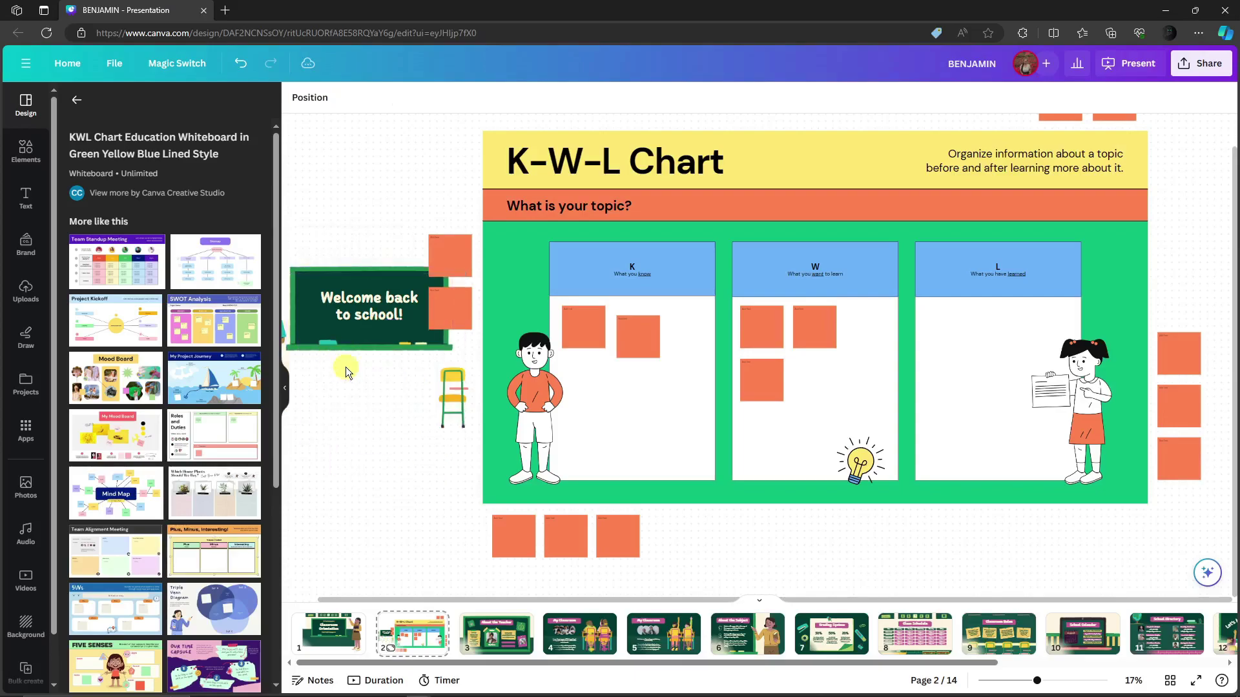
Delete the leftover chair, chalkboard and thin edge image, undoing an accidental W-box move
drag(422, 372, 360, 331)
key(Delete)
click(284, 331)
key(Delete)
drag(739, 346, 714, 351)
key(ctrl+z)
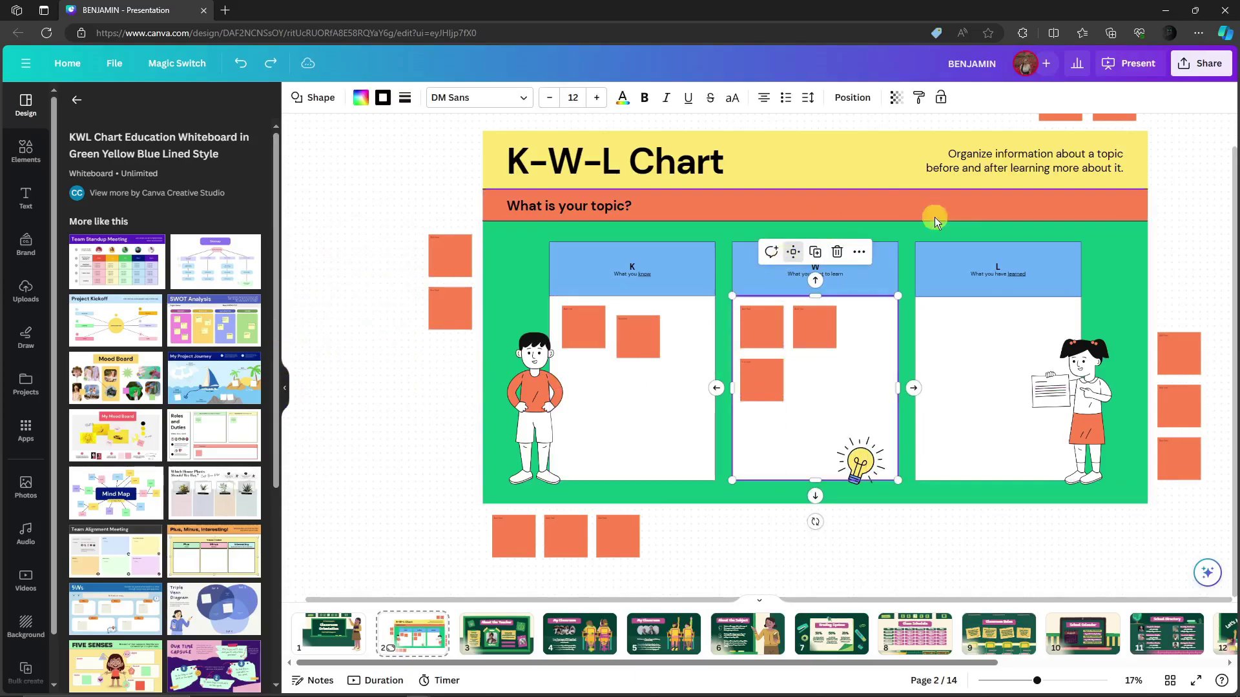
click(404, 315)
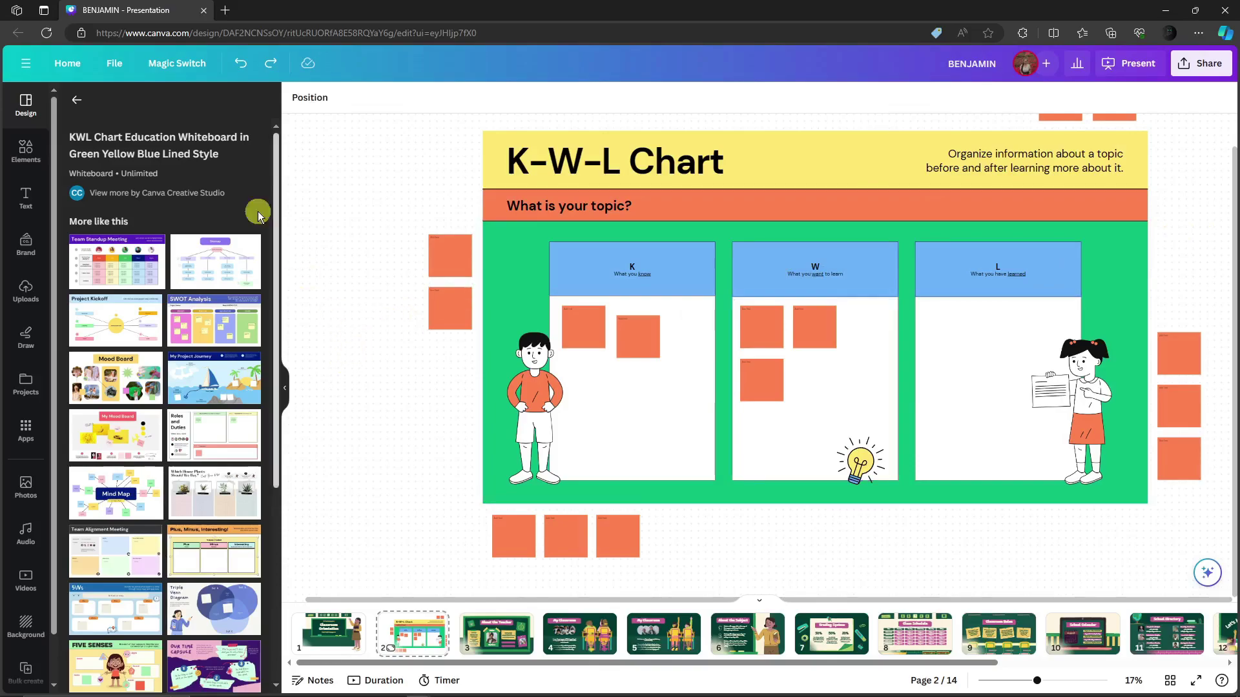
Clear the Elements search and drag a yellow sticky note onto the chart's W column
click(24, 150)
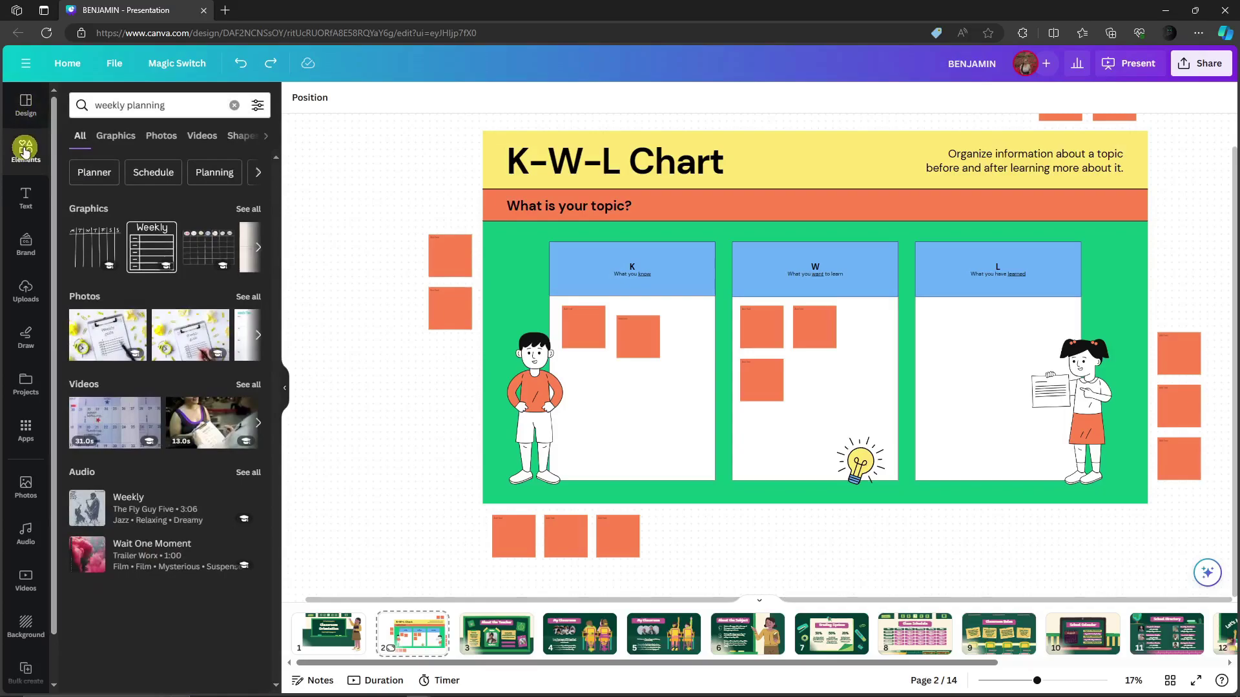
click(234, 105)
scroll(167, 386, down, 2)
scroll(166, 386, up, 3)
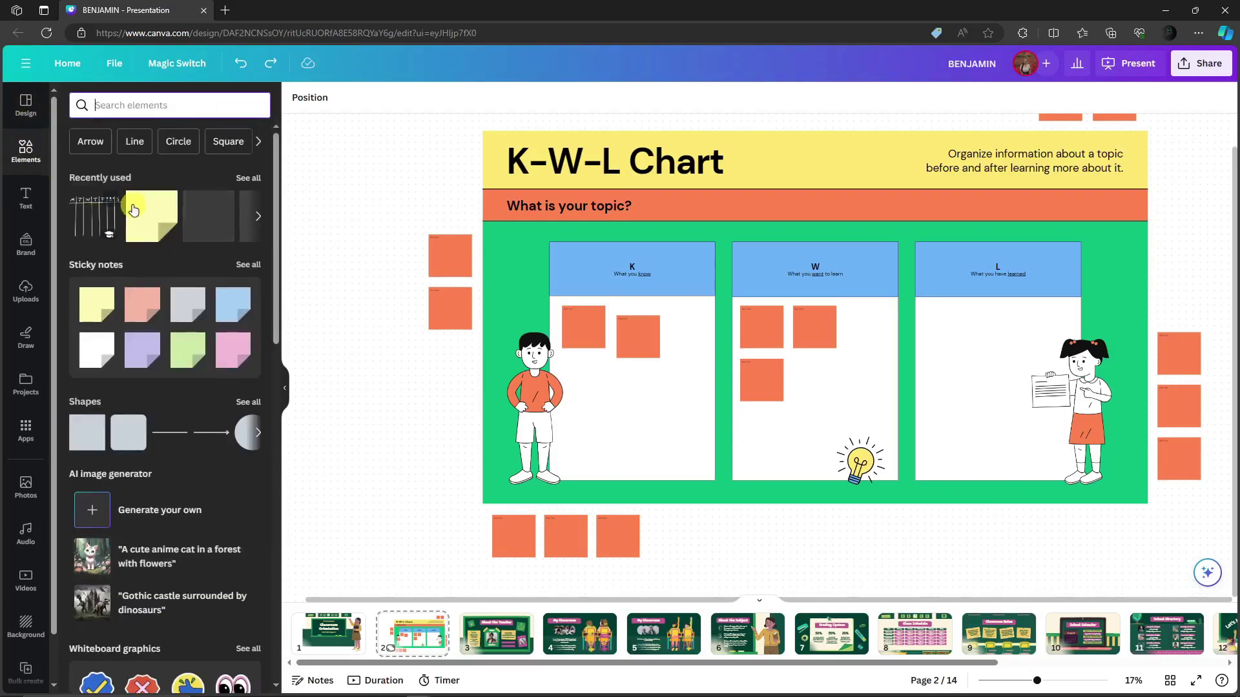
scroll(110, 278, down, 2)
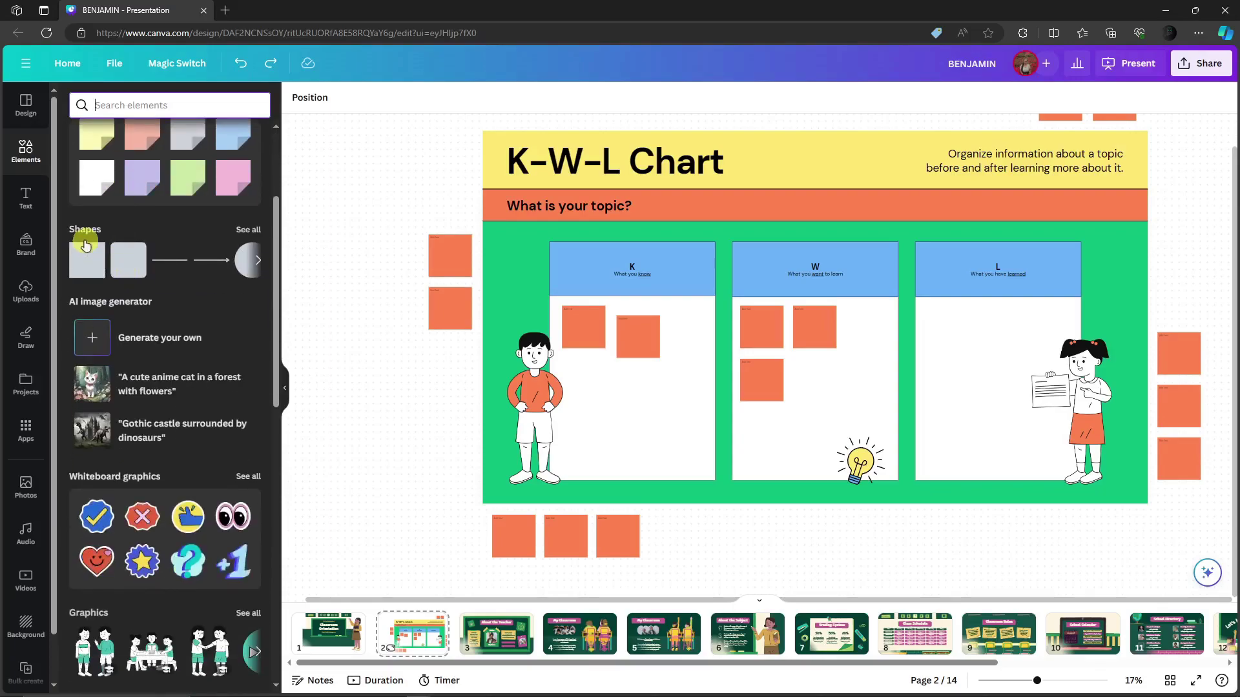
scroll(103, 297, down, 1)
scroll(175, 452, up, 3)
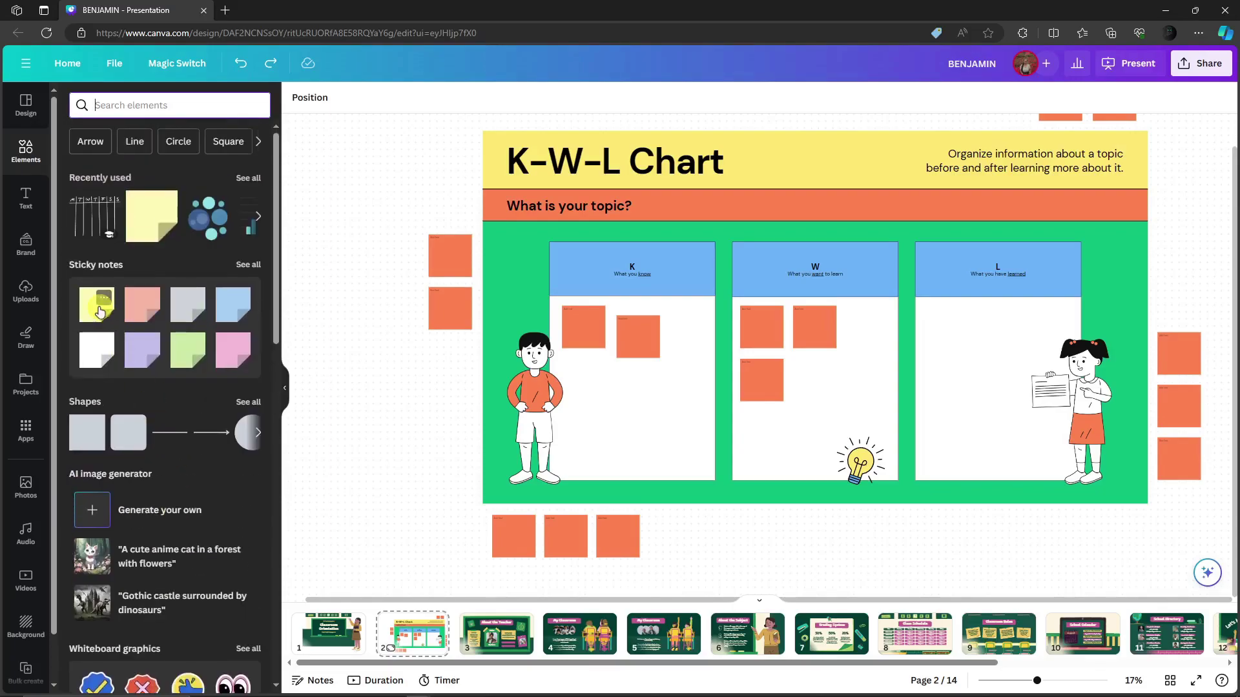
mouse_move(100, 312)
mouse_down()
mouse_move(839, 326)
mouse_move(94, 309)
mouse_up()
Enlarge the yellow sticky note and move it over the K column
click(92, 315)
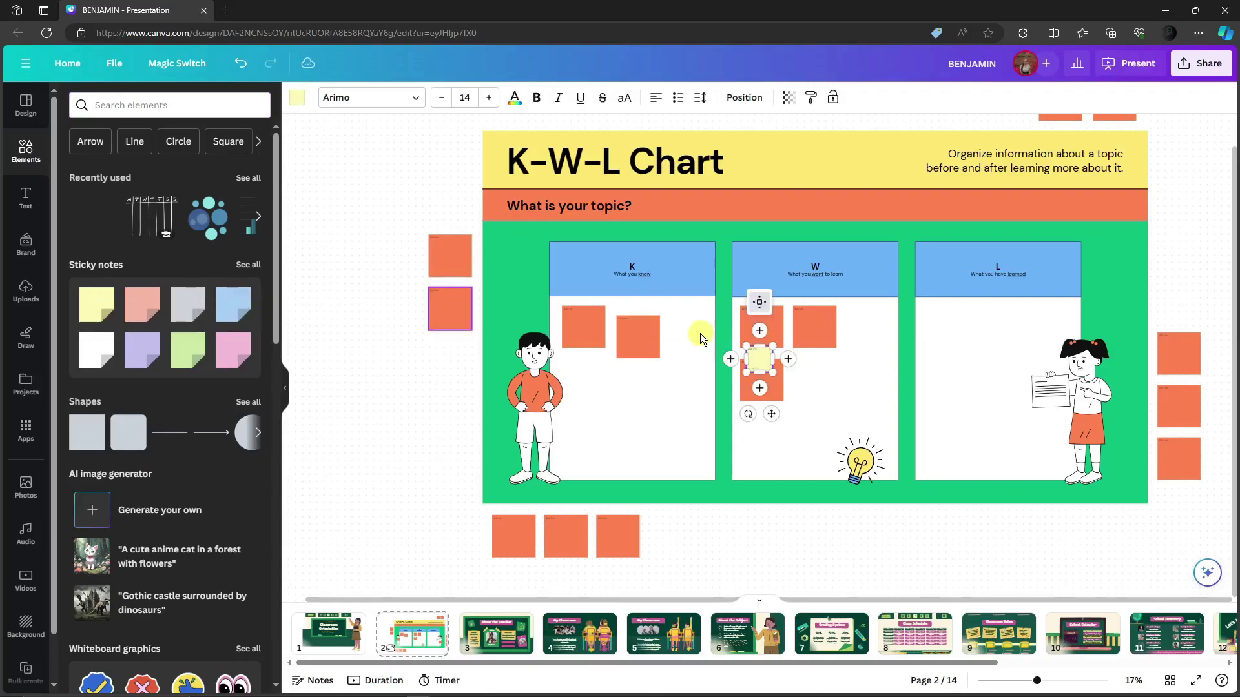
drag(774, 372, 998, 490)
drag(862, 390, 667, 386)
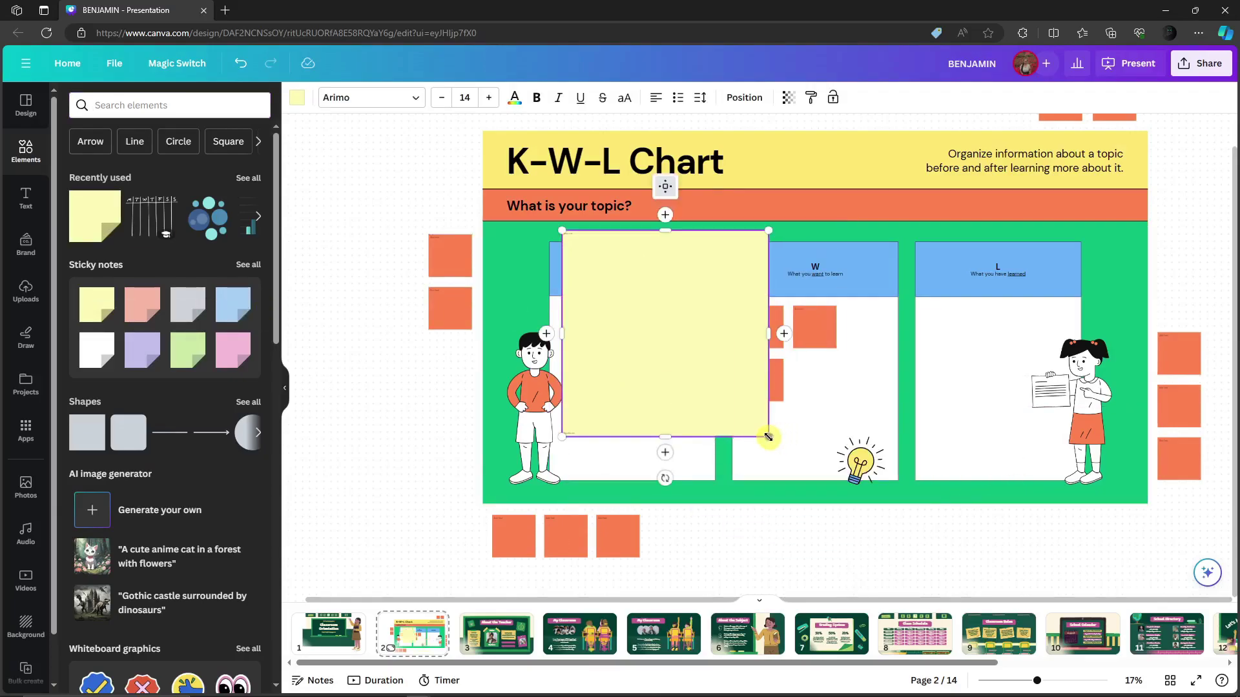
drag(769, 437, 895, 505)
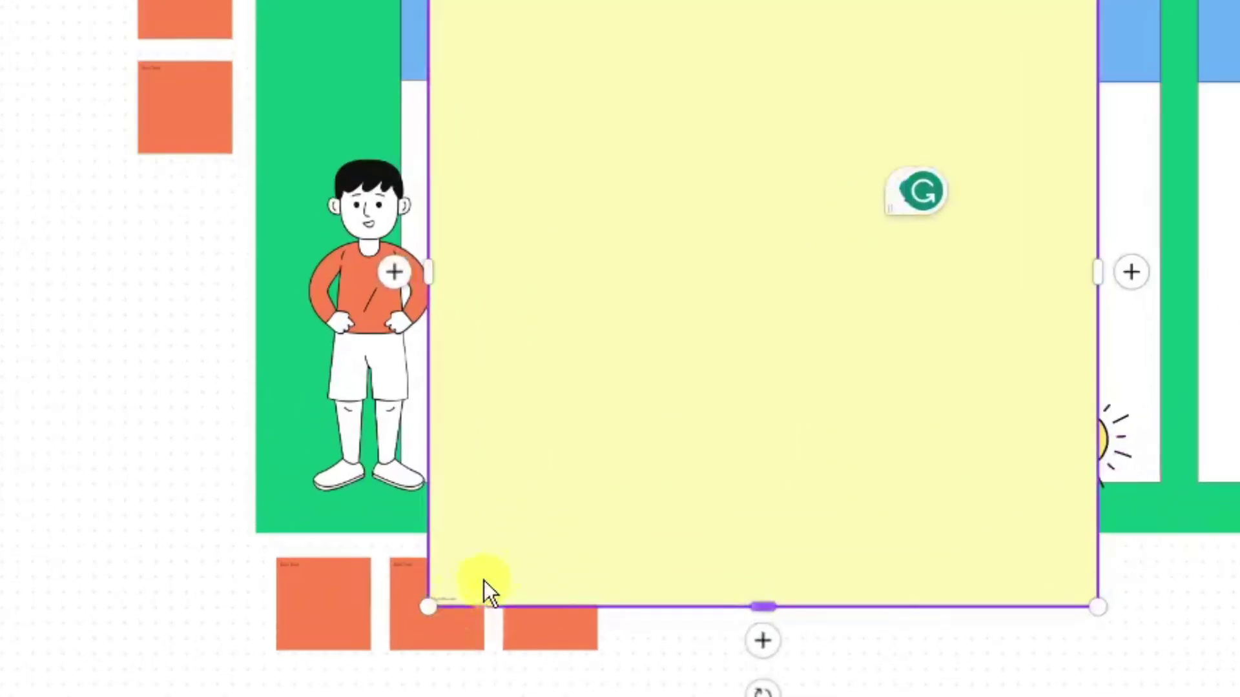
drag(626, 503, 670, 448)
click(623, 496)
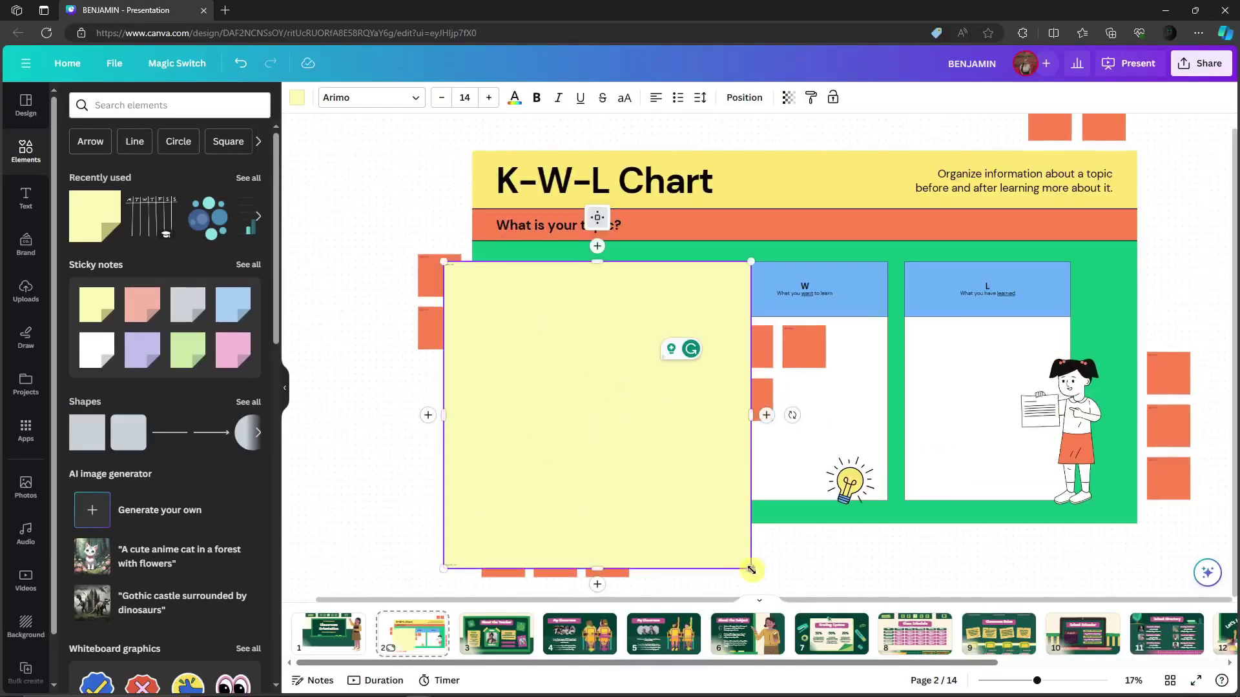
Shrink the sticky note and place it at the chart's top-left corner
drag(749, 566, 647, 468)
drag(594, 372, 481, 339)
drag(535, 224, 506, 258)
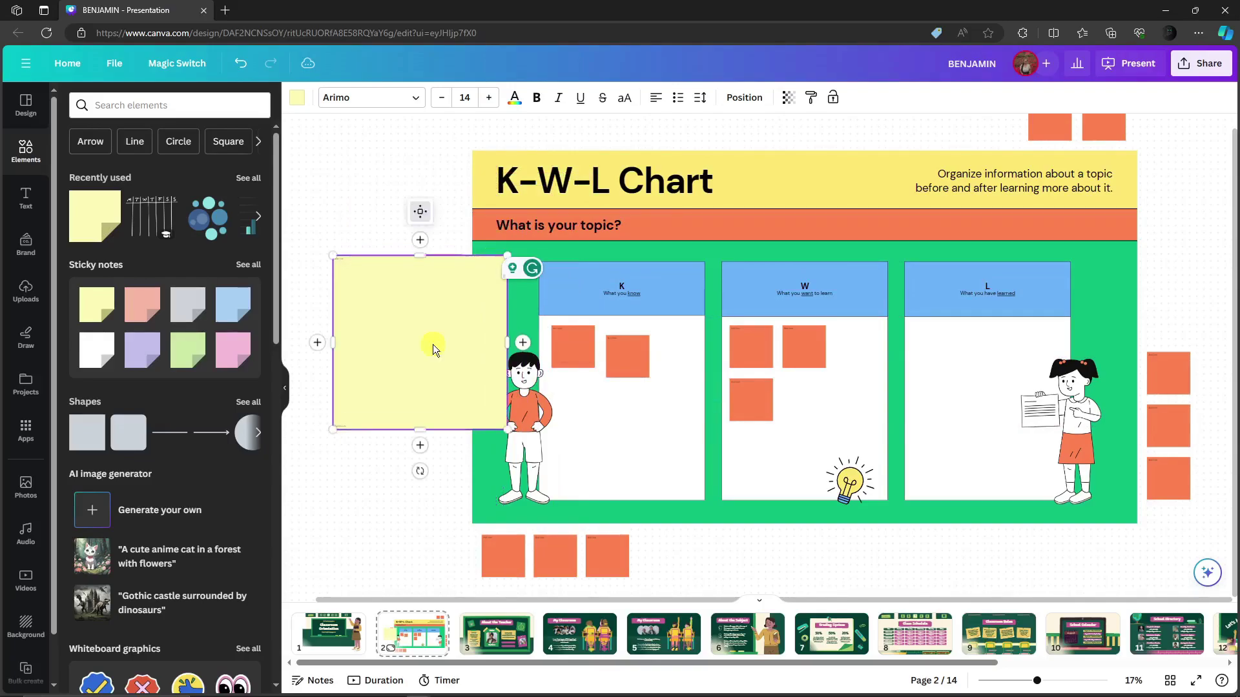
drag(432, 346, 421, 401)
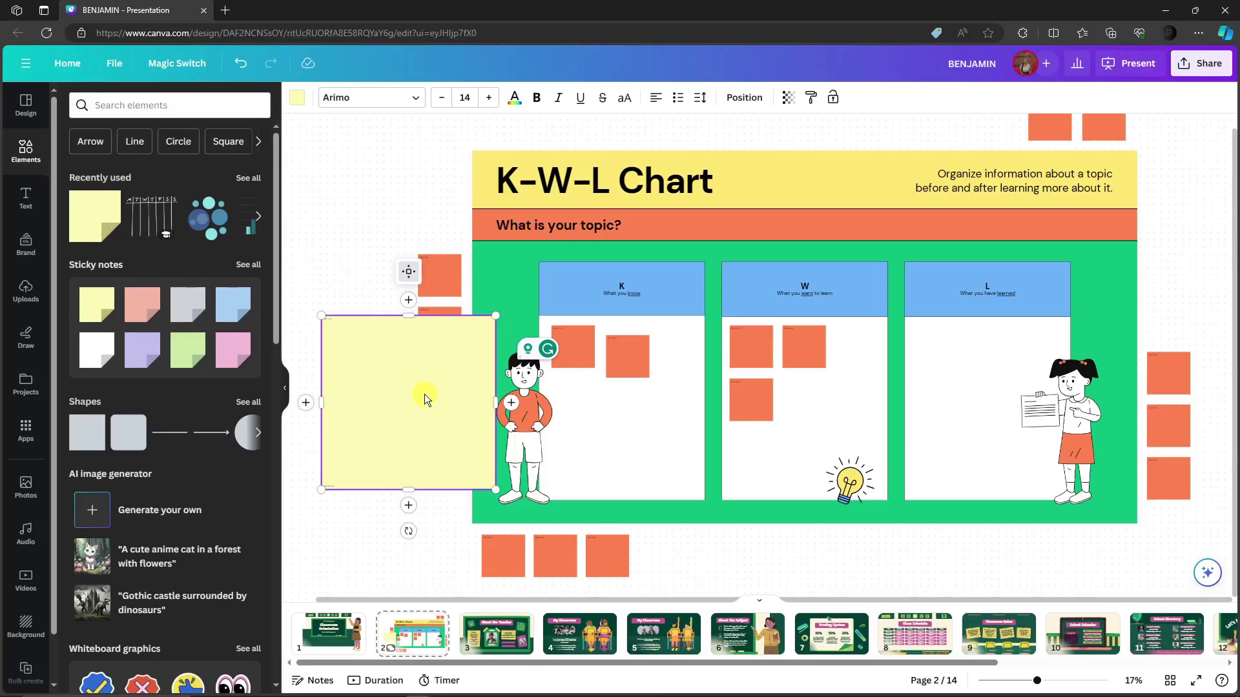
drag(424, 394, 911, 270)
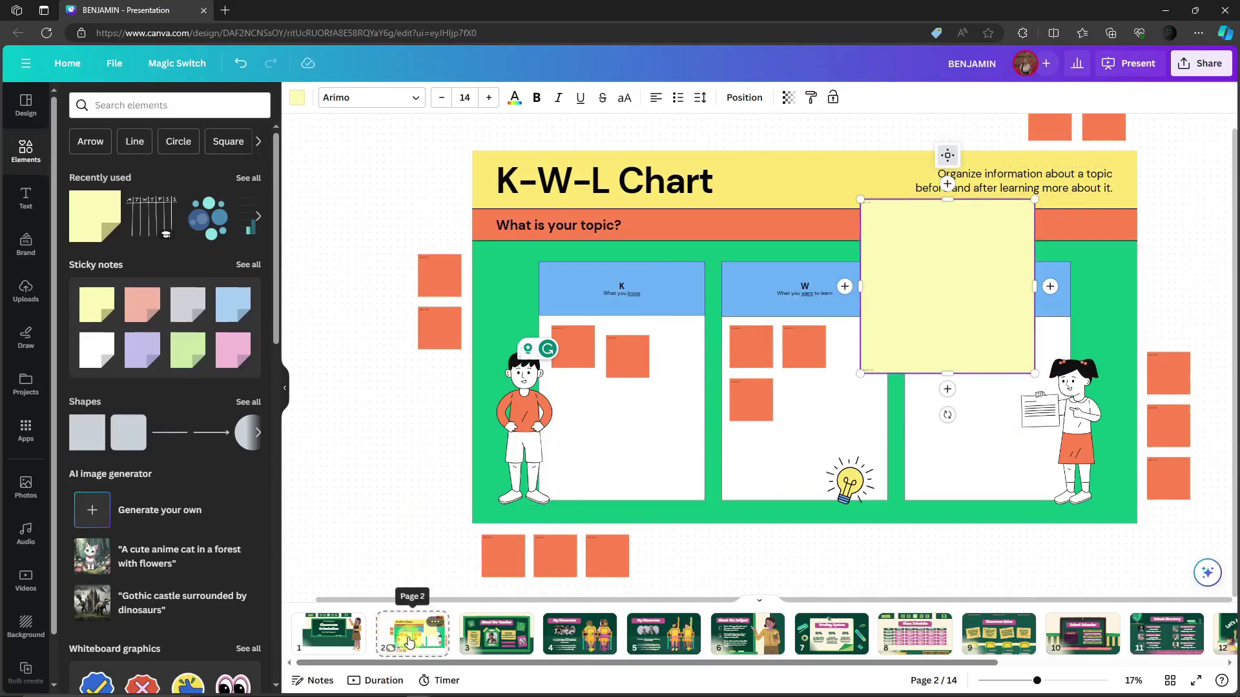
drag(863, 327, 428, 462)
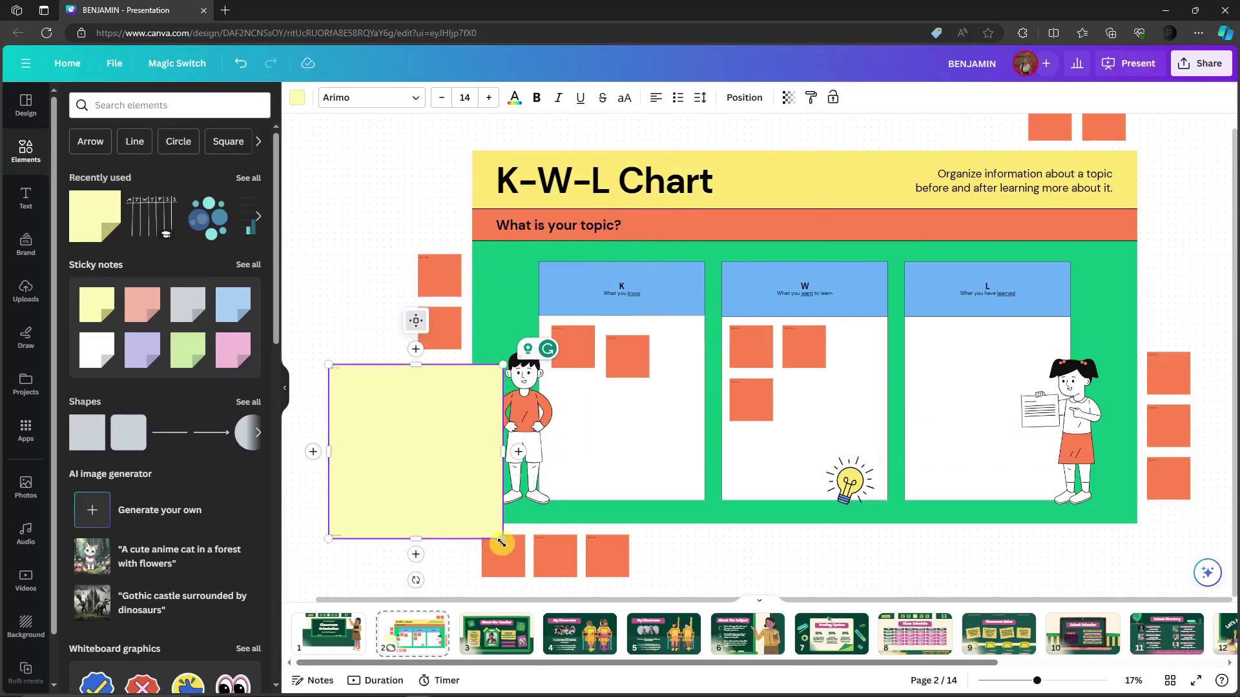
drag(501, 543, 465, 500)
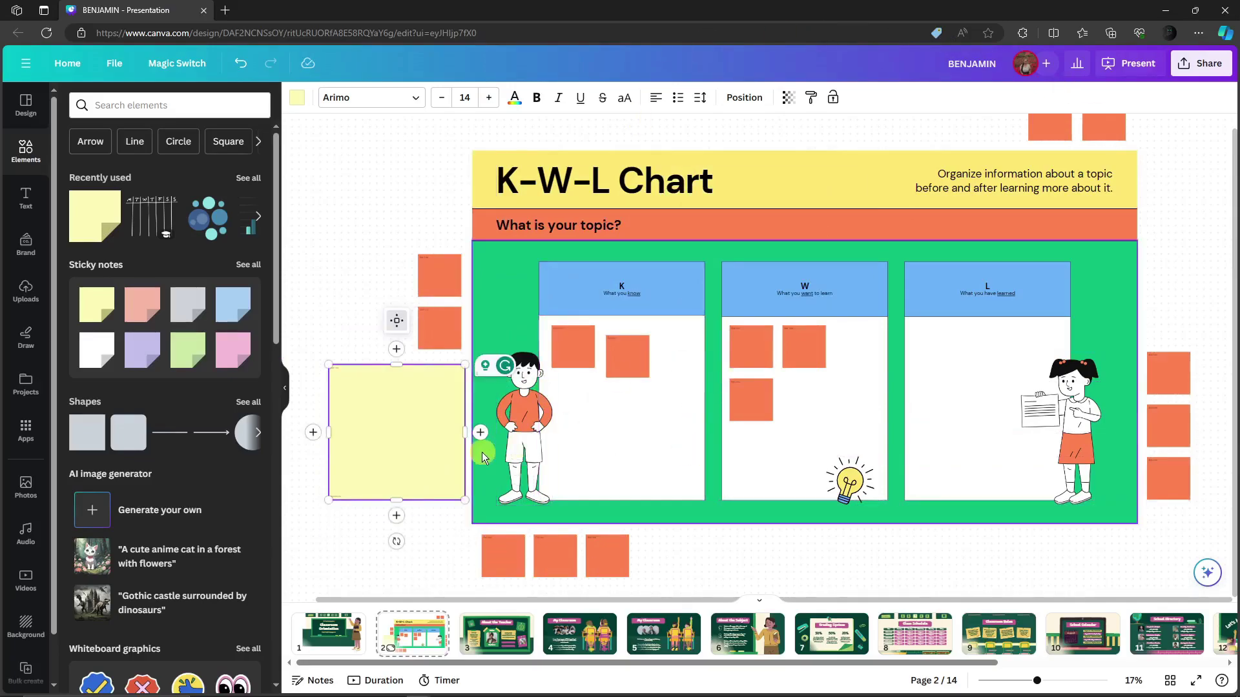
drag(413, 440, 485, 261)
Set the sticky note's SAMPLE IDEA text to font size 56
scroll(486, 262, up, 5)
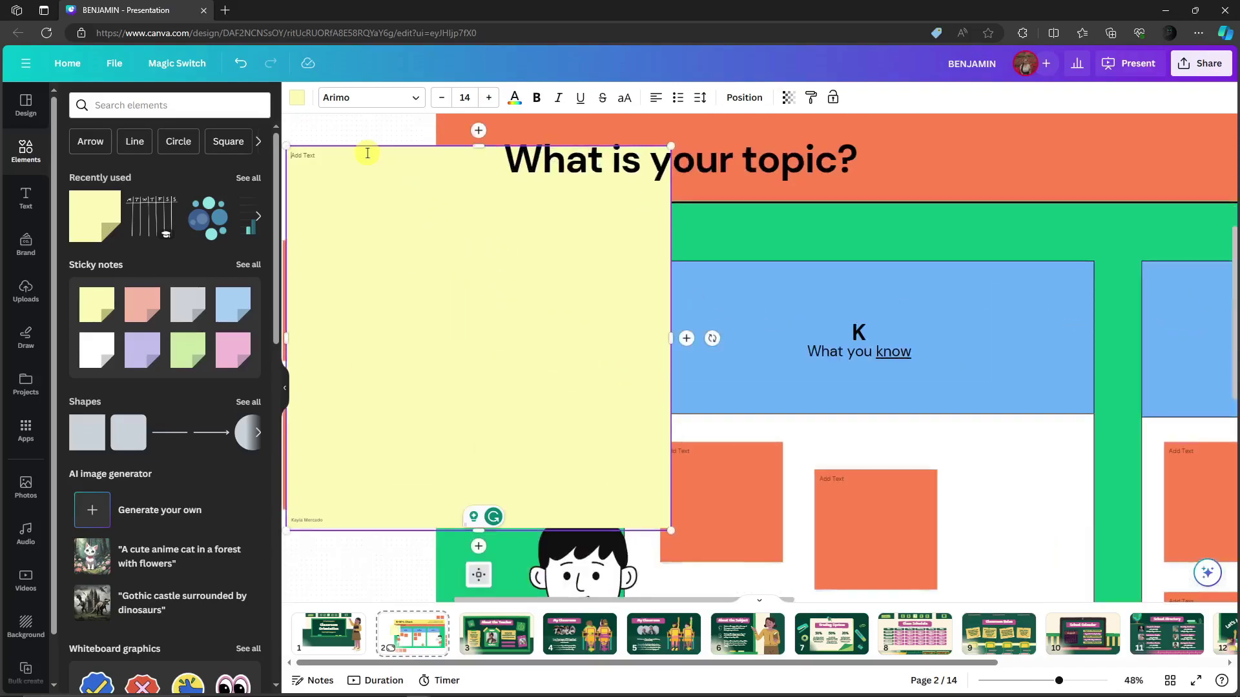
key(ctrl+a)
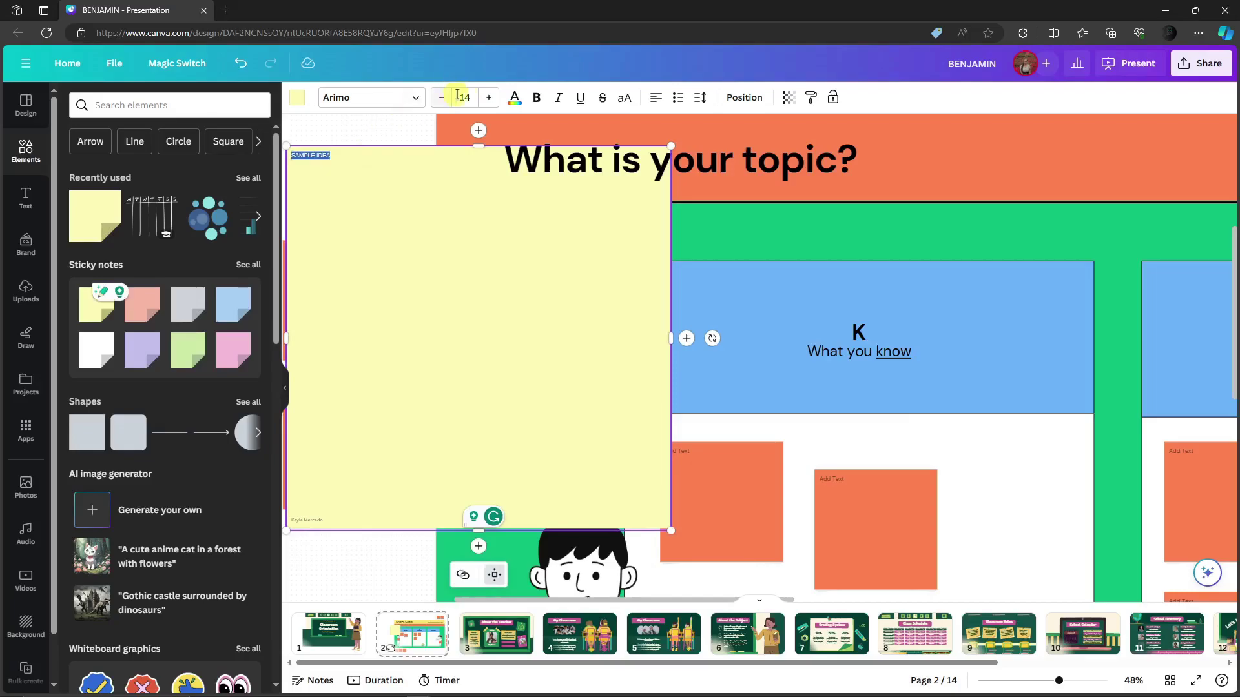
click(468, 98)
click(488, 99)
click(486, 99)
click(488, 98)
click(485, 99)
scroll(497, 355, down, 2)
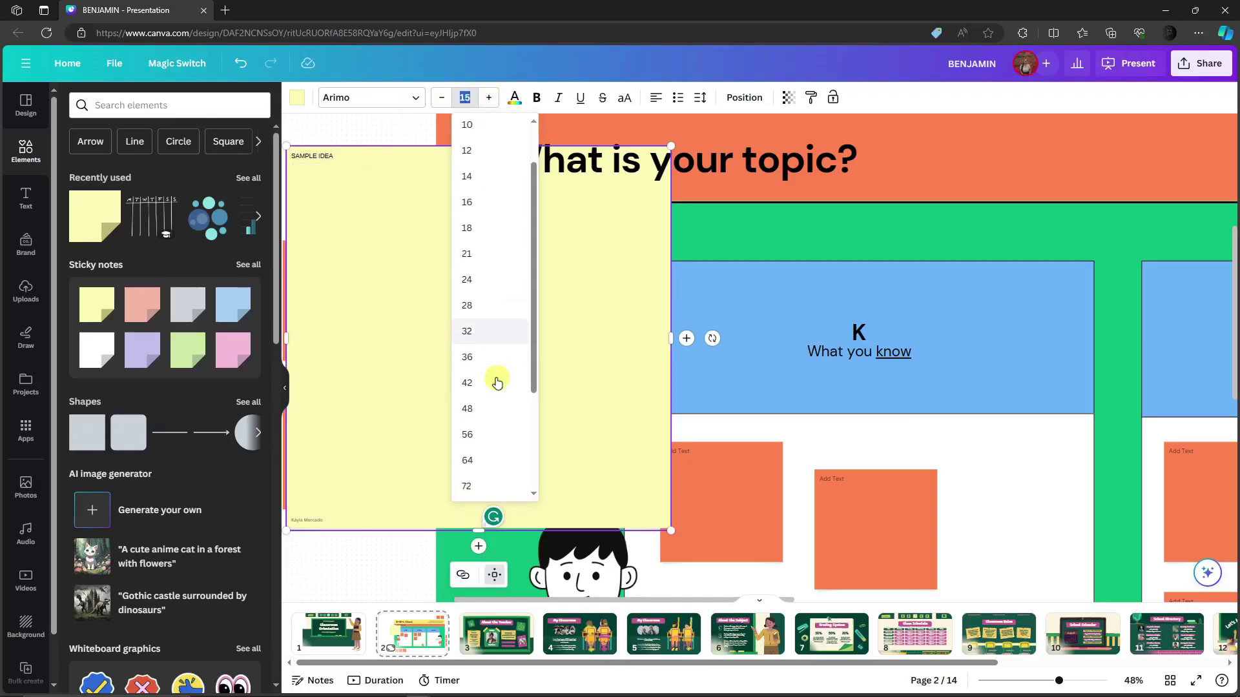
click(484, 437)
Move the SAMPLE IDEA note to the chart's top-left, just left of the title
scroll(581, 239, down, 2)
drag(374, 194, 707, 270)
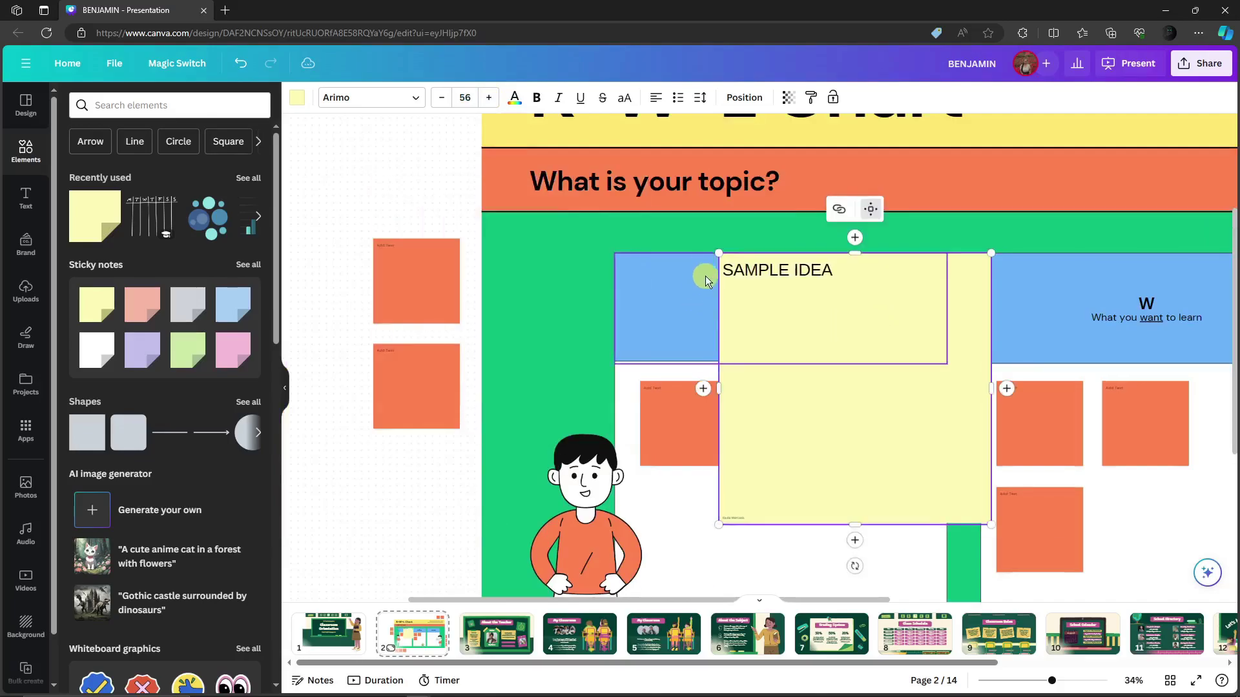
scroll(707, 270, down, 3)
drag(799, 319, 480, 298)
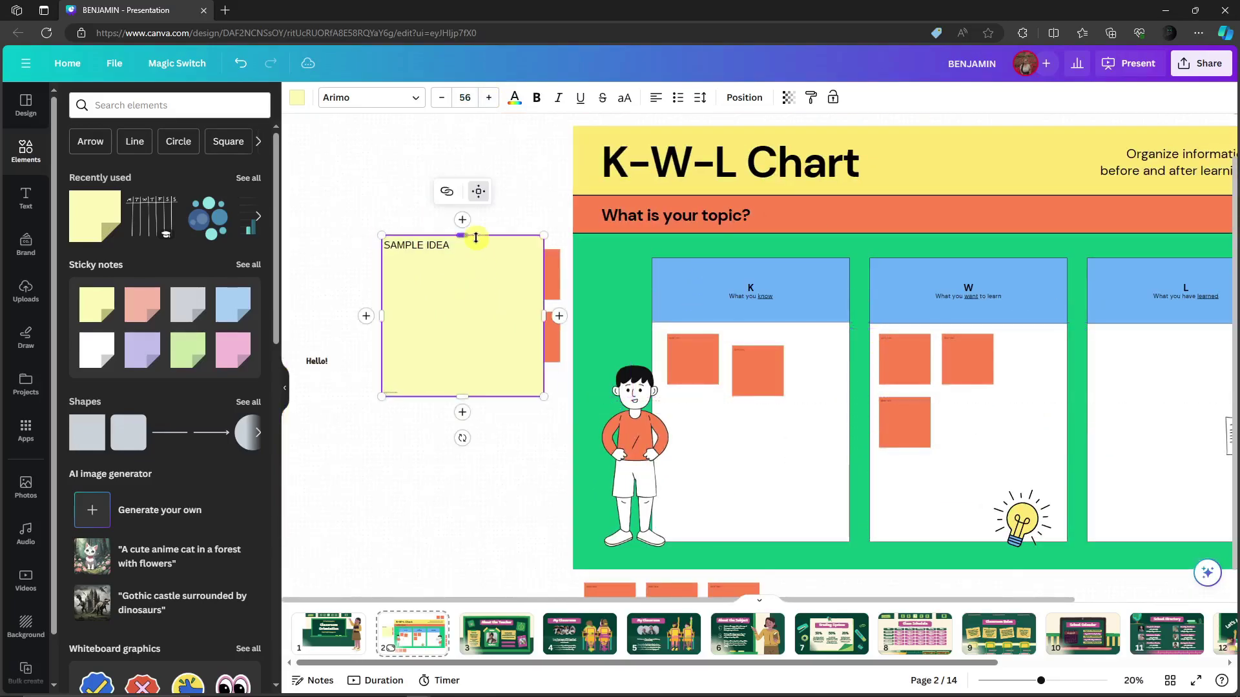
triple_click(476, 245)
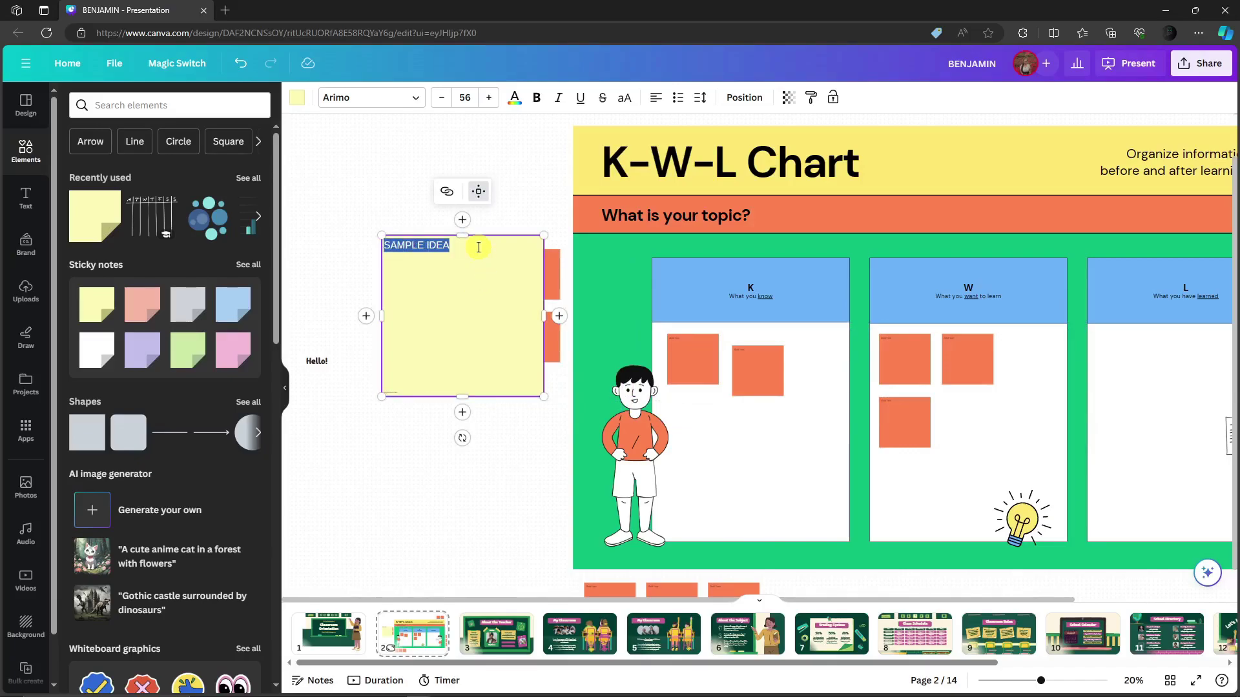
key(Escape)
drag(505, 294, 523, 208)
Nudge the SAMPLE IDEA note slightly lower and left beside the chart
right_click(523, 208)
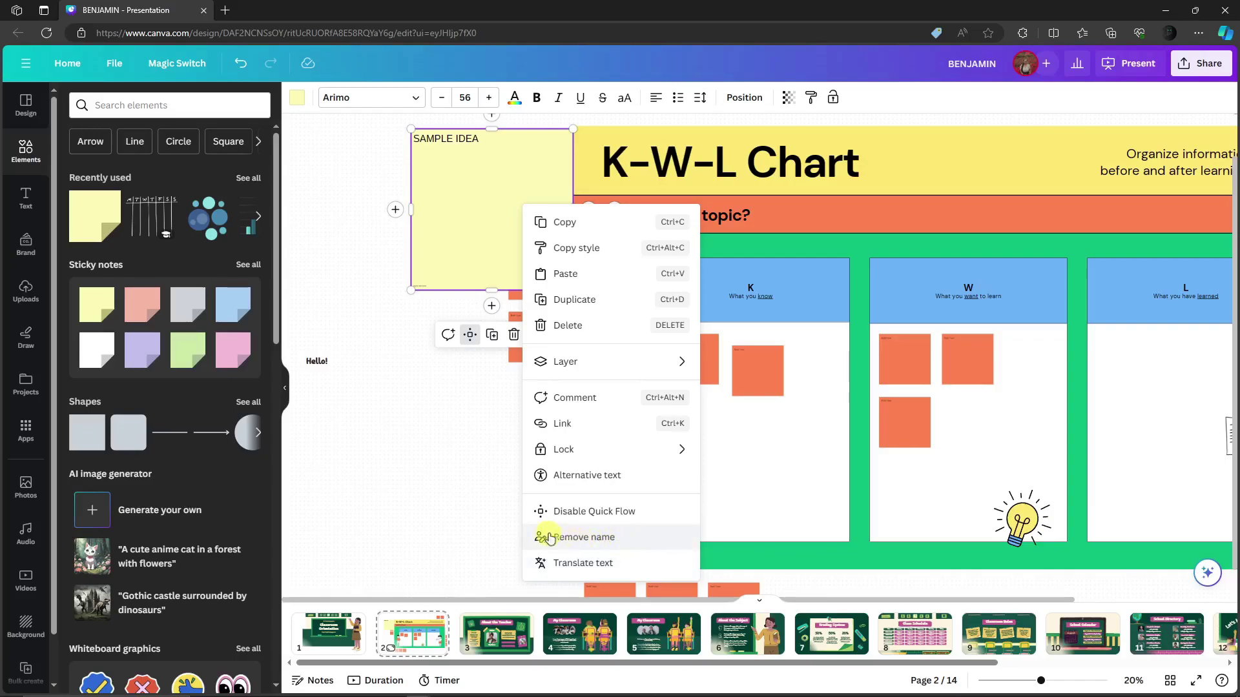
click(486, 150)
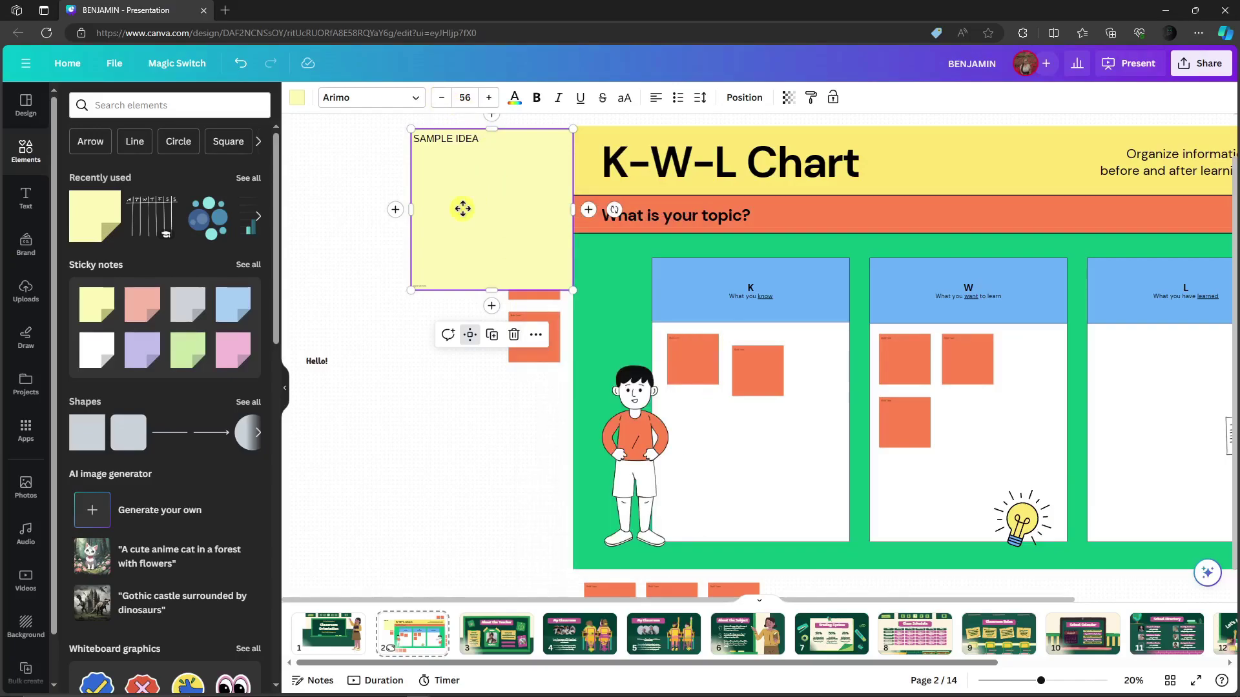
drag(457, 211, 470, 250)
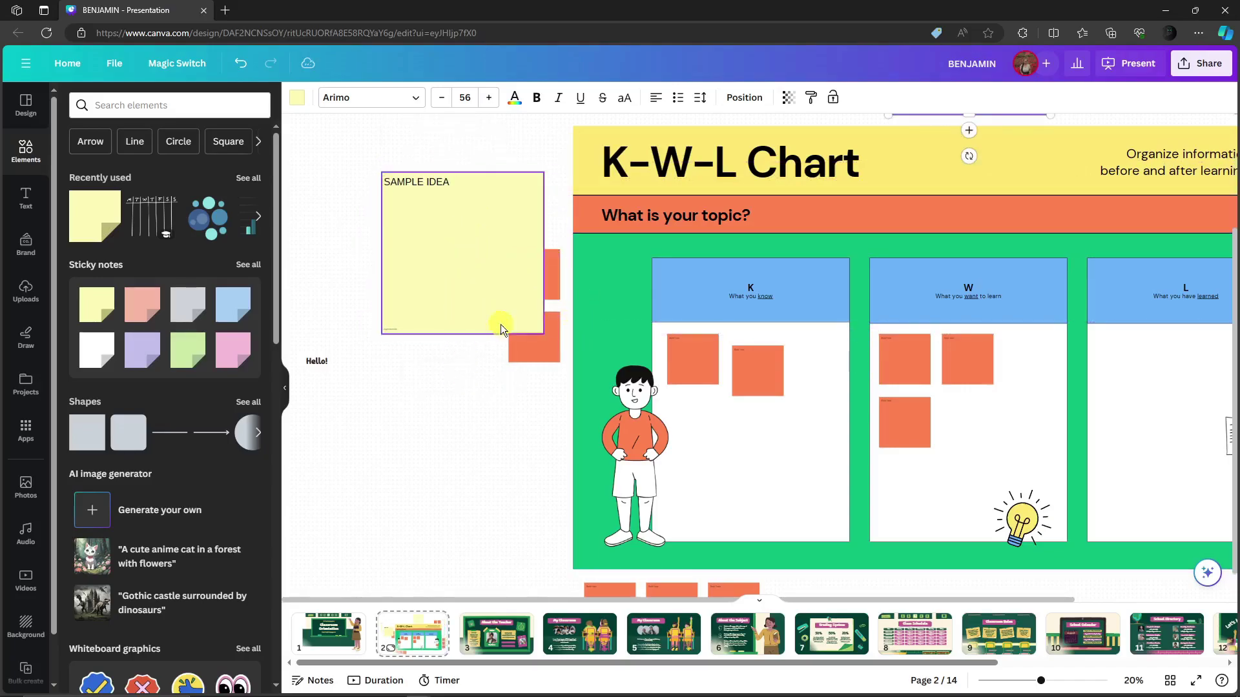
Add a blank sticky note below SAMPLE IDEA, then delete it again
click(462, 349)
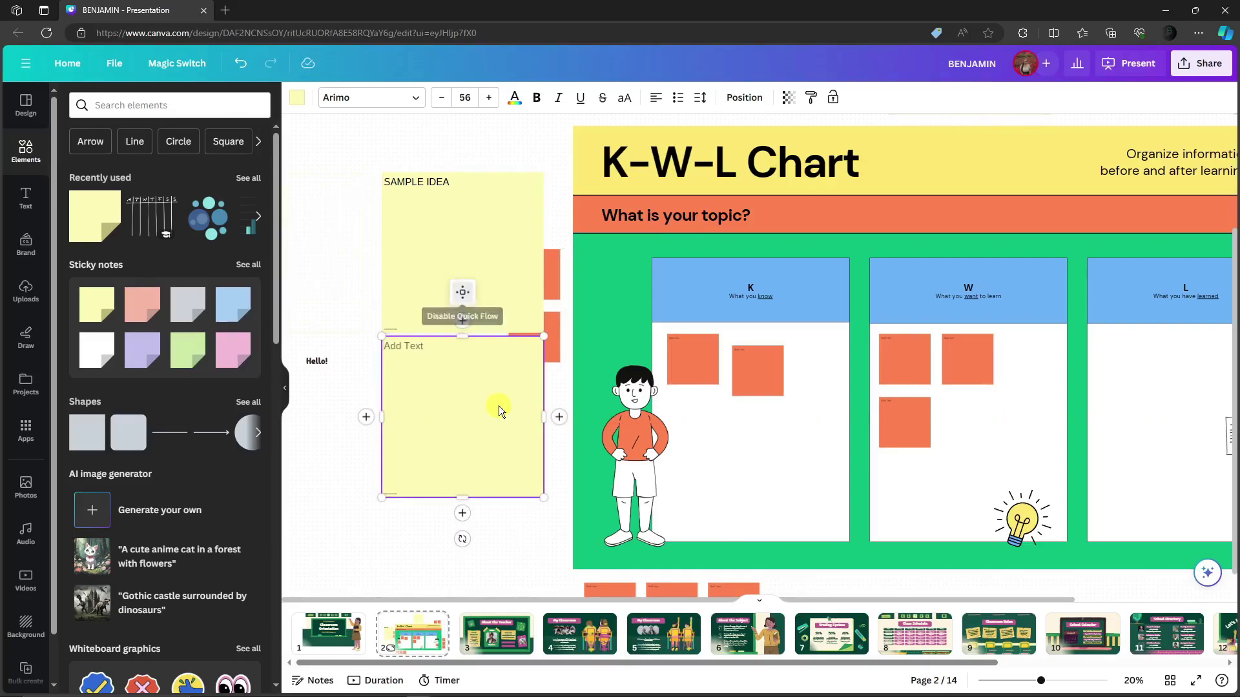
drag(498, 405, 491, 440)
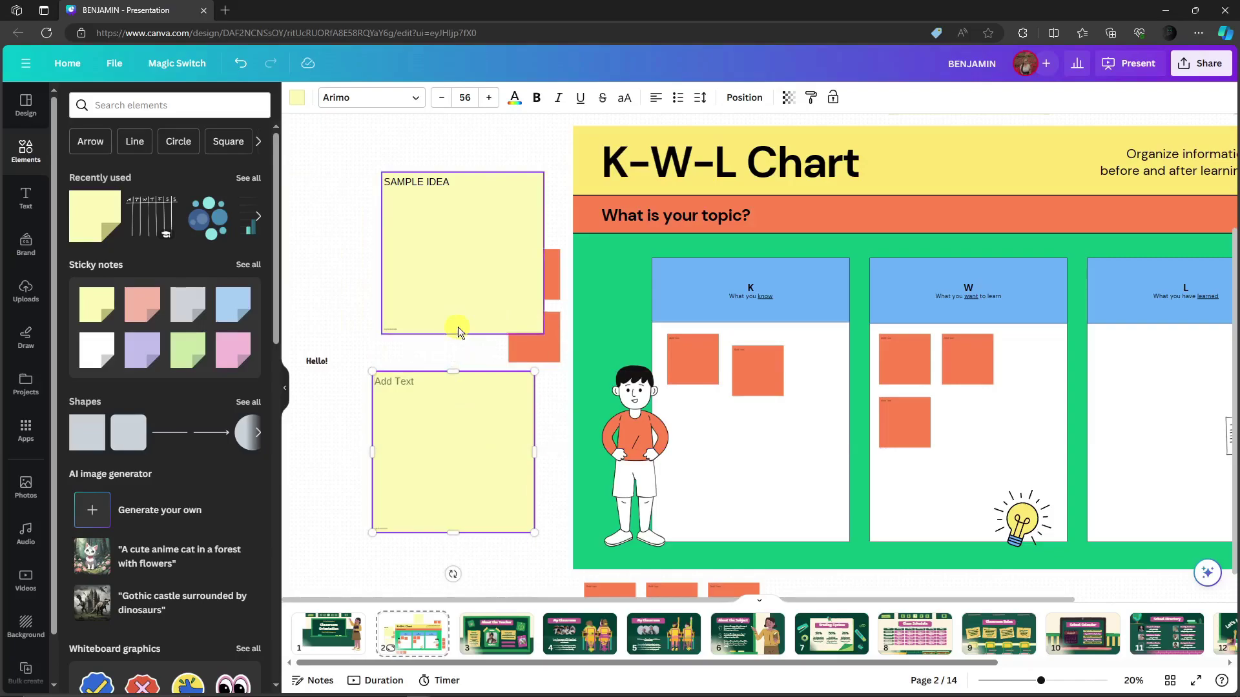
key(ctrl+z)
right_click(474, 354)
click(445, 393)
right_click(444, 394)
key(Escape)
right_click(416, 337)
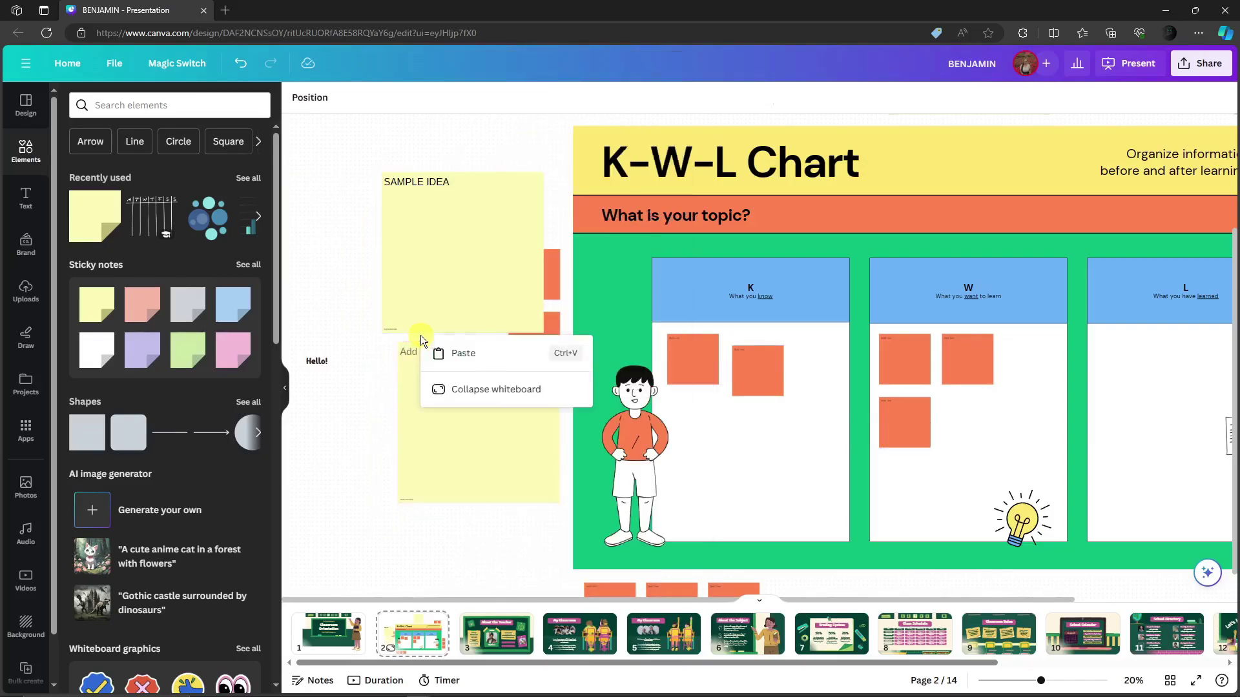
key(Escape)
right_click(409, 372)
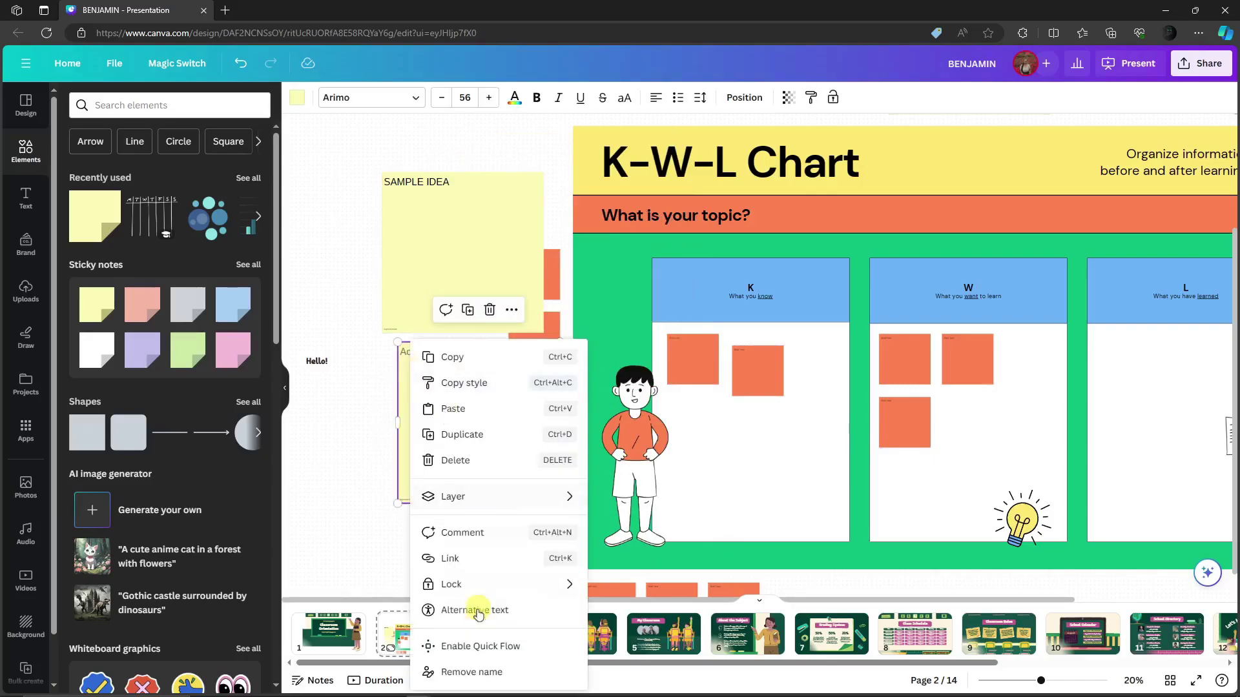
key(Escape)
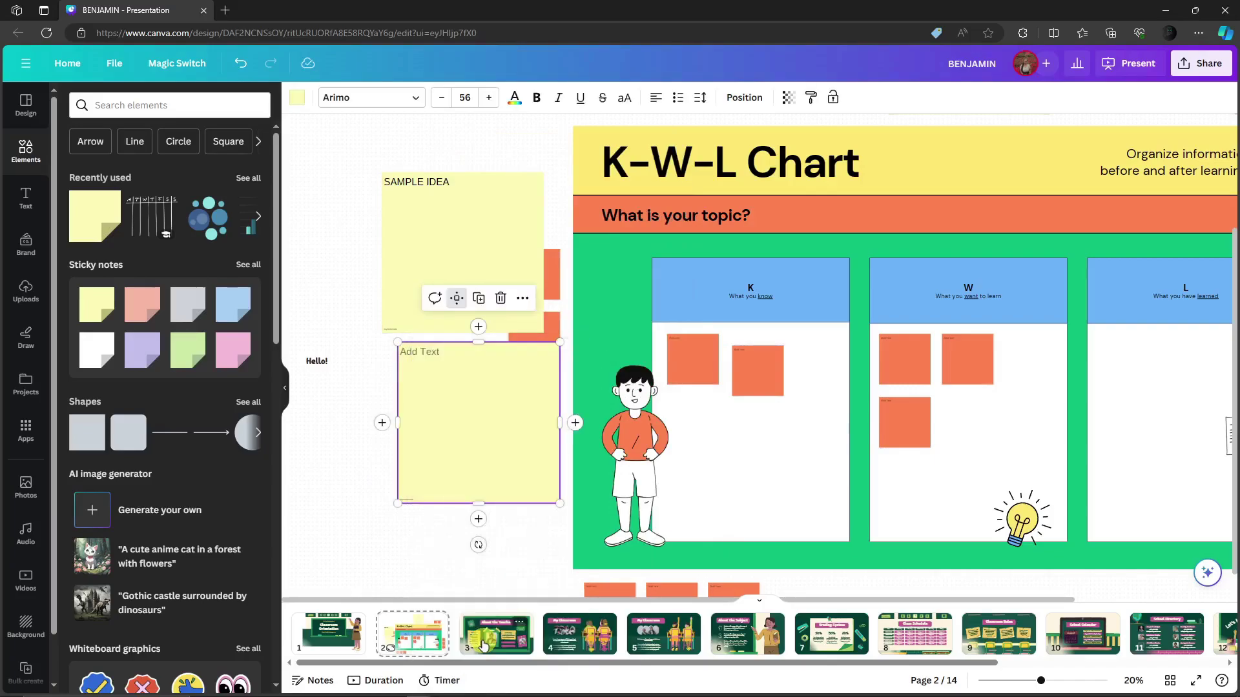
key(Page_Down)
key(Page_Up)
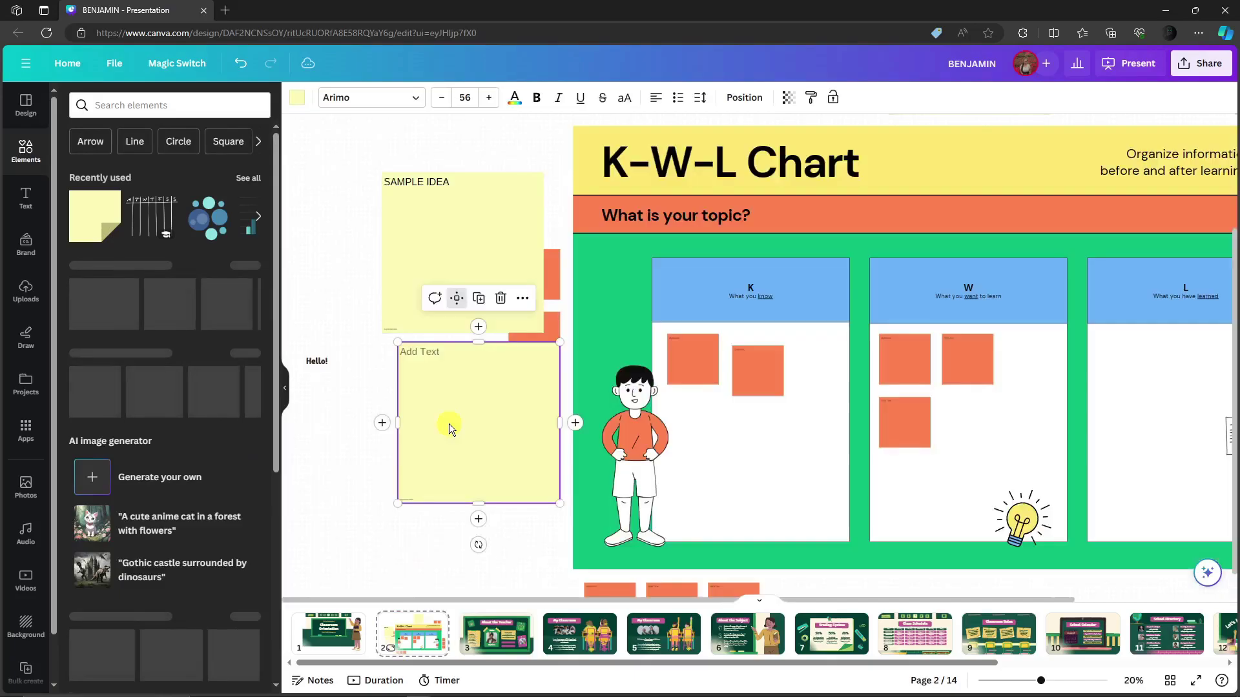
click(501, 298)
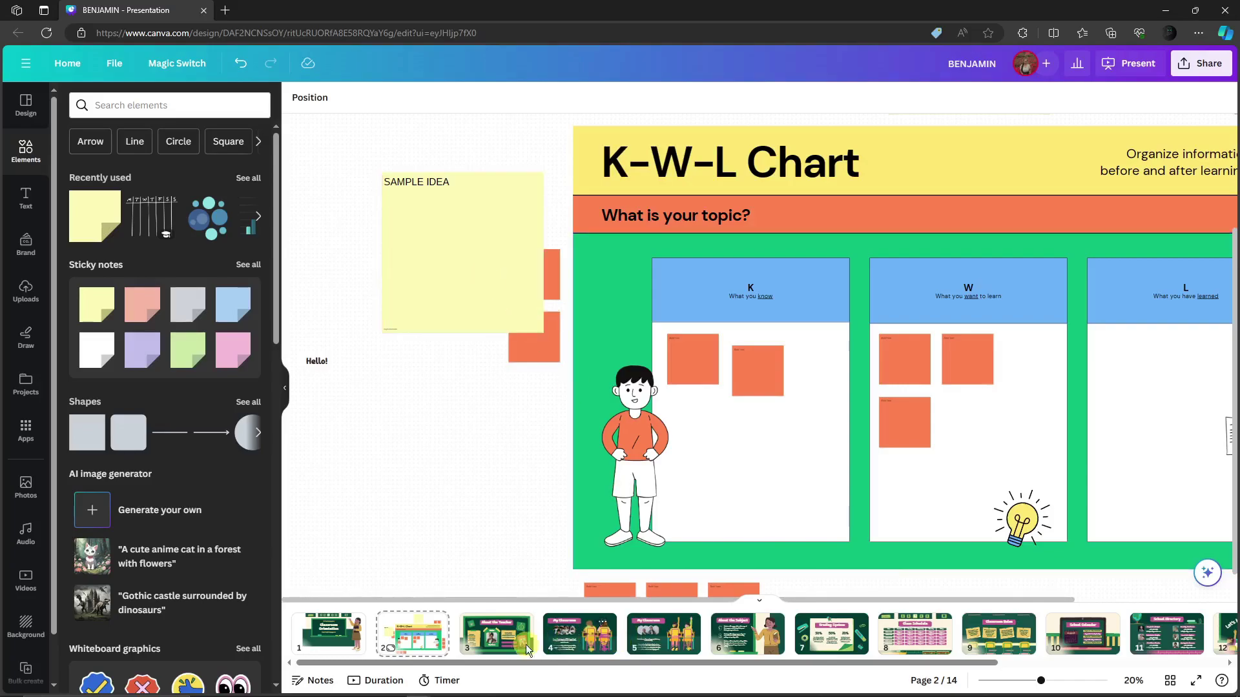
Place the SAMPLE IDEA note inside the K column and move an orange note into L
click(474, 270)
drag(463, 330, 454, 420)
drag(594, 661, 648, 660)
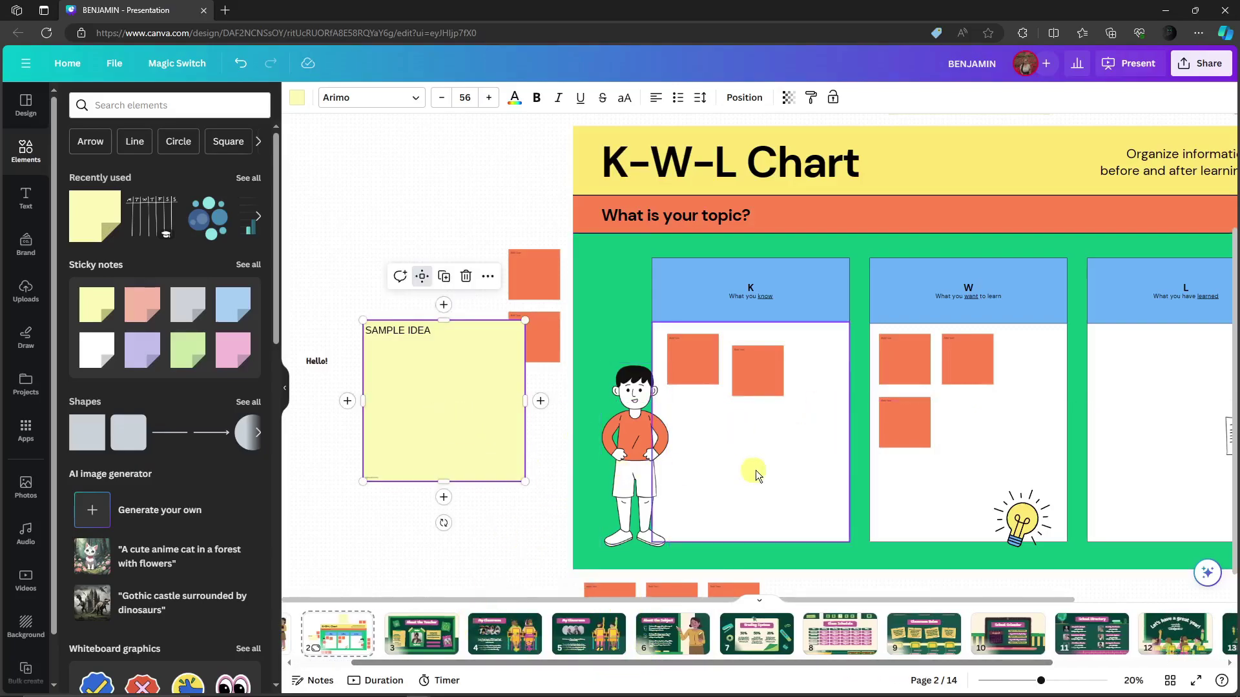
ctrl+scroll(575, 529, down, 3)
click(479, 453)
drag(479, 453, 660, 455)
drag(547, 387, 898, 432)
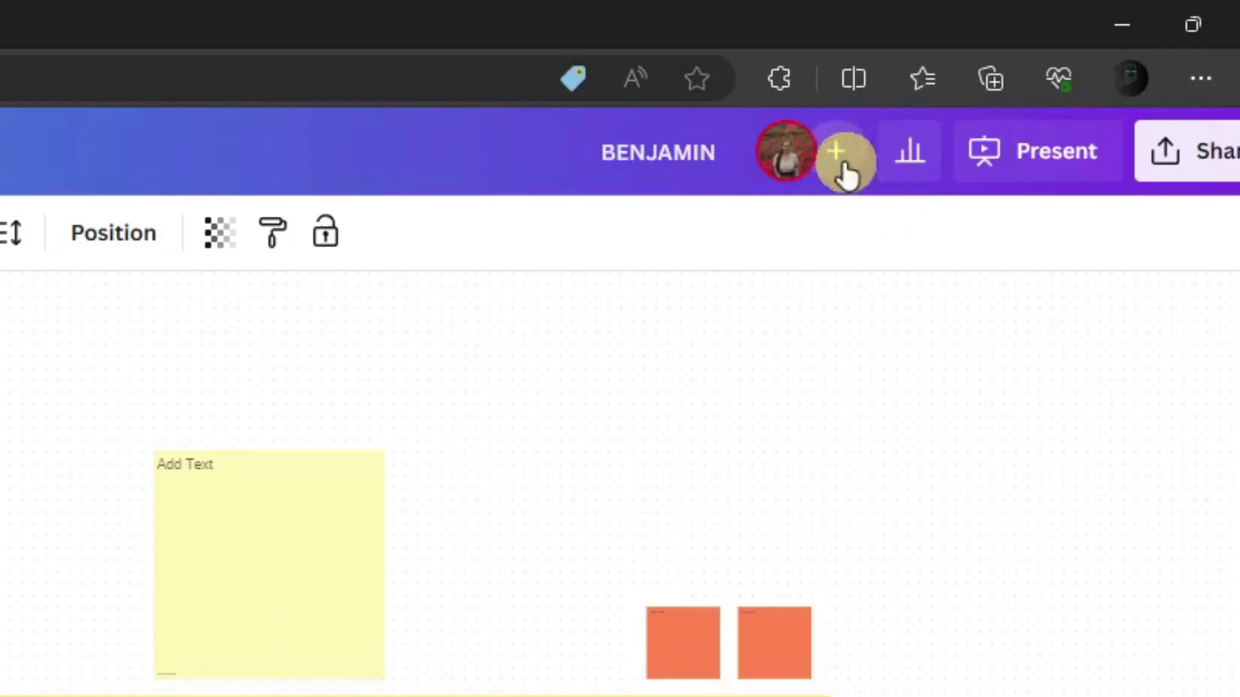
Copy the collaboration link from the Share this design panel, then close the panel
click(1046, 63)
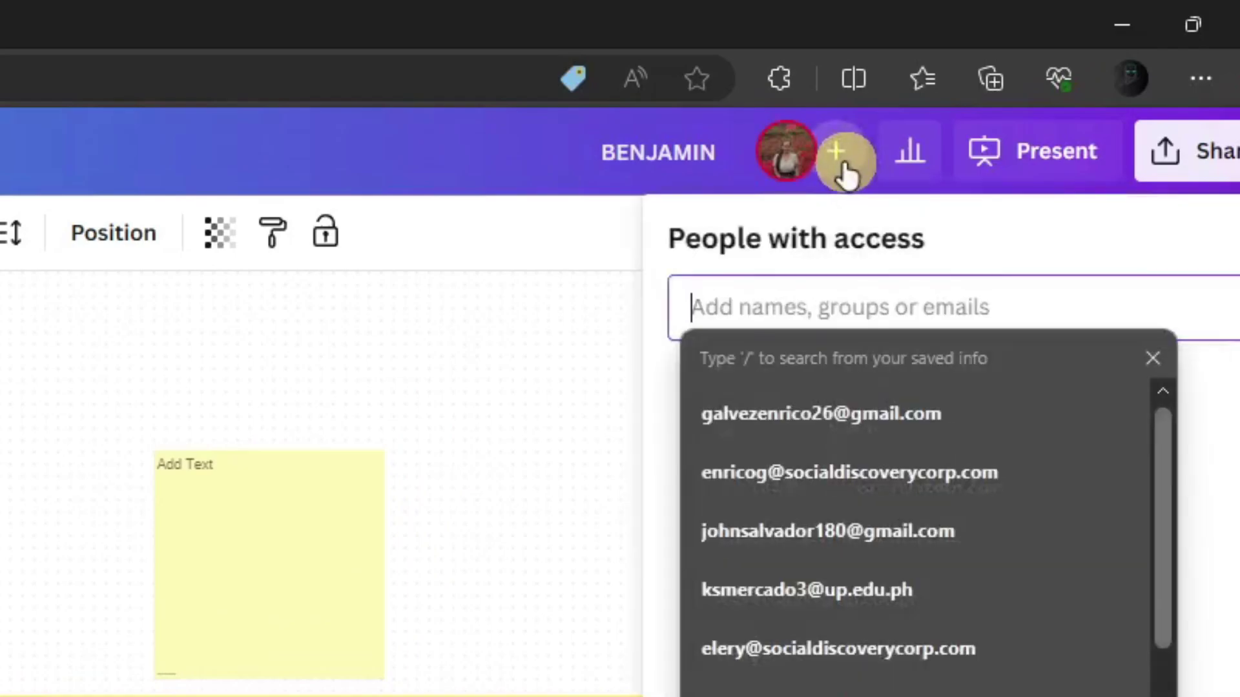
click(614, 368)
click(848, 147)
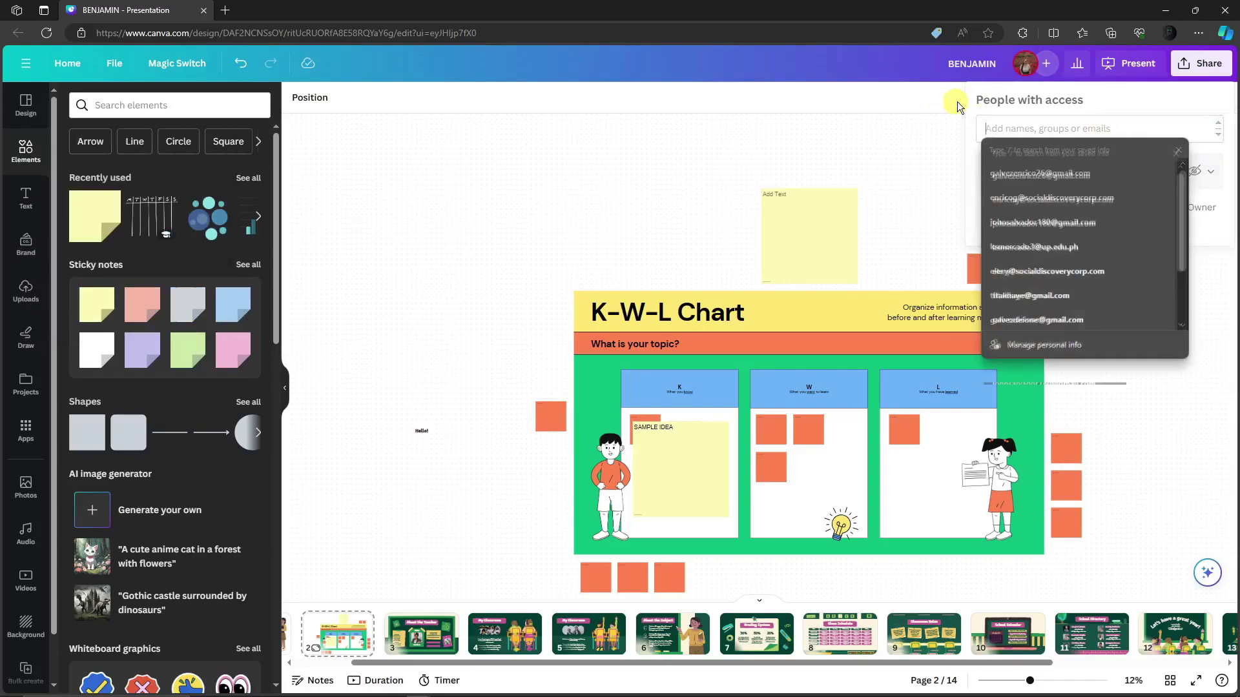
click(1200, 63)
click(1098, 263)
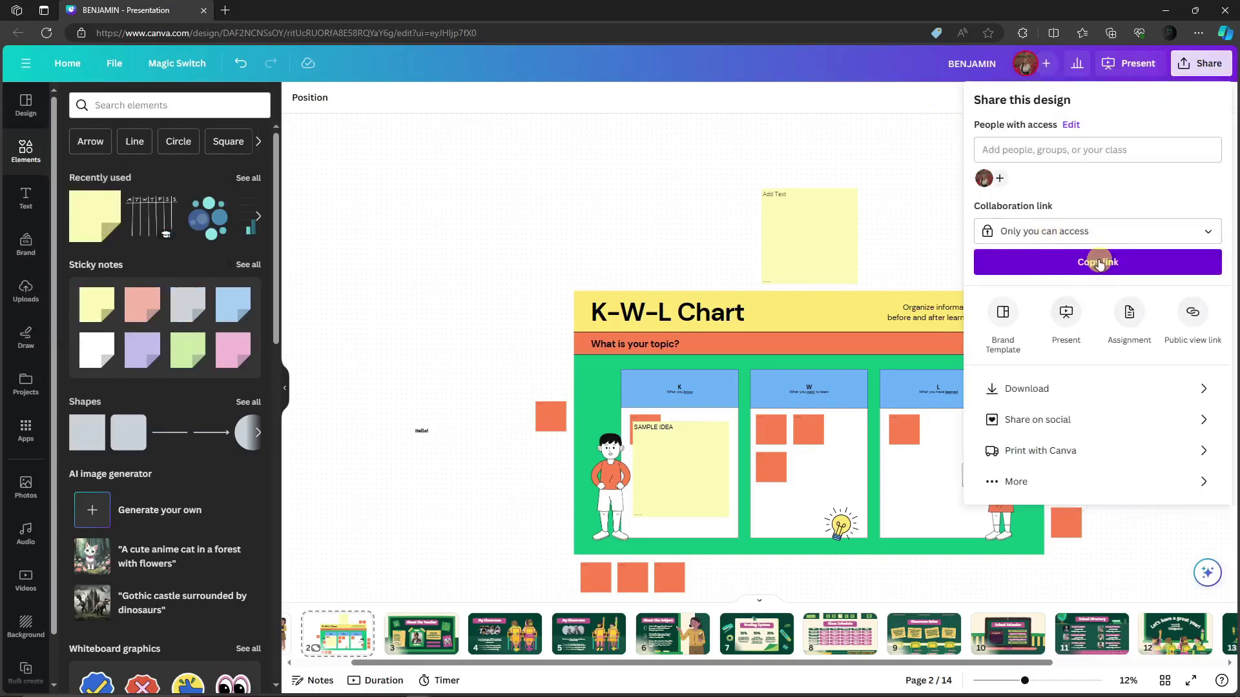
click(897, 145)
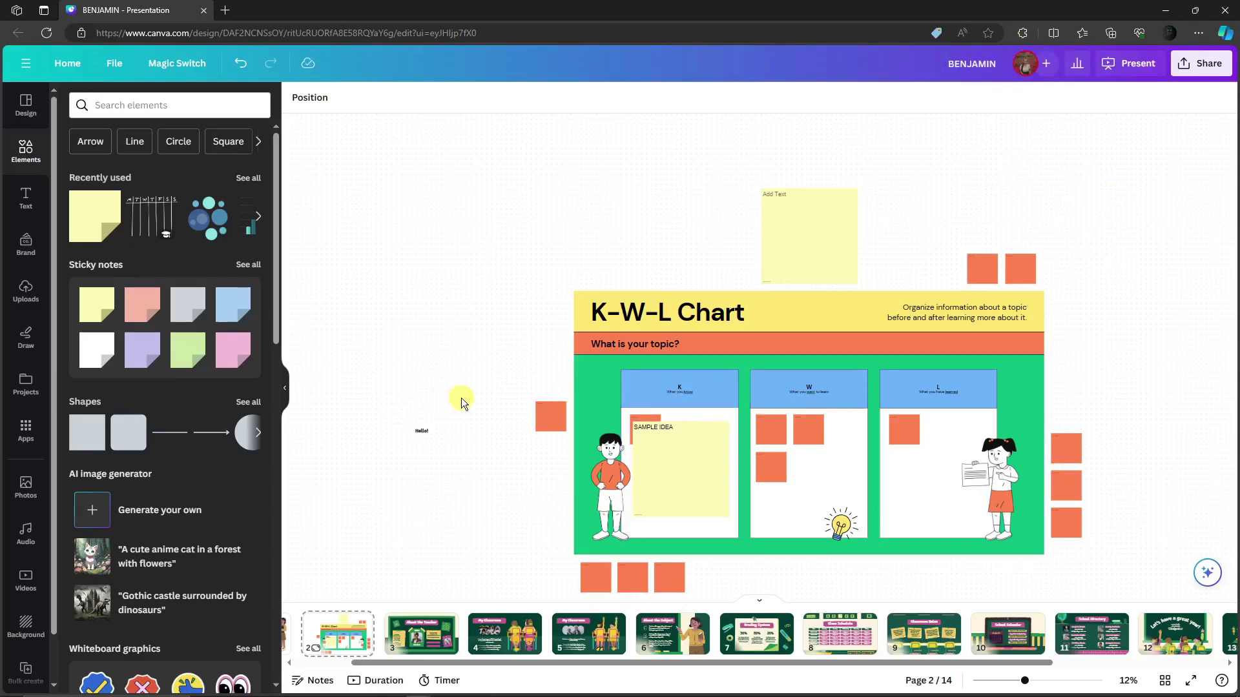
Add a countdown timer to the K-W-L whiteboard and set it to 03:00
click(443, 680)
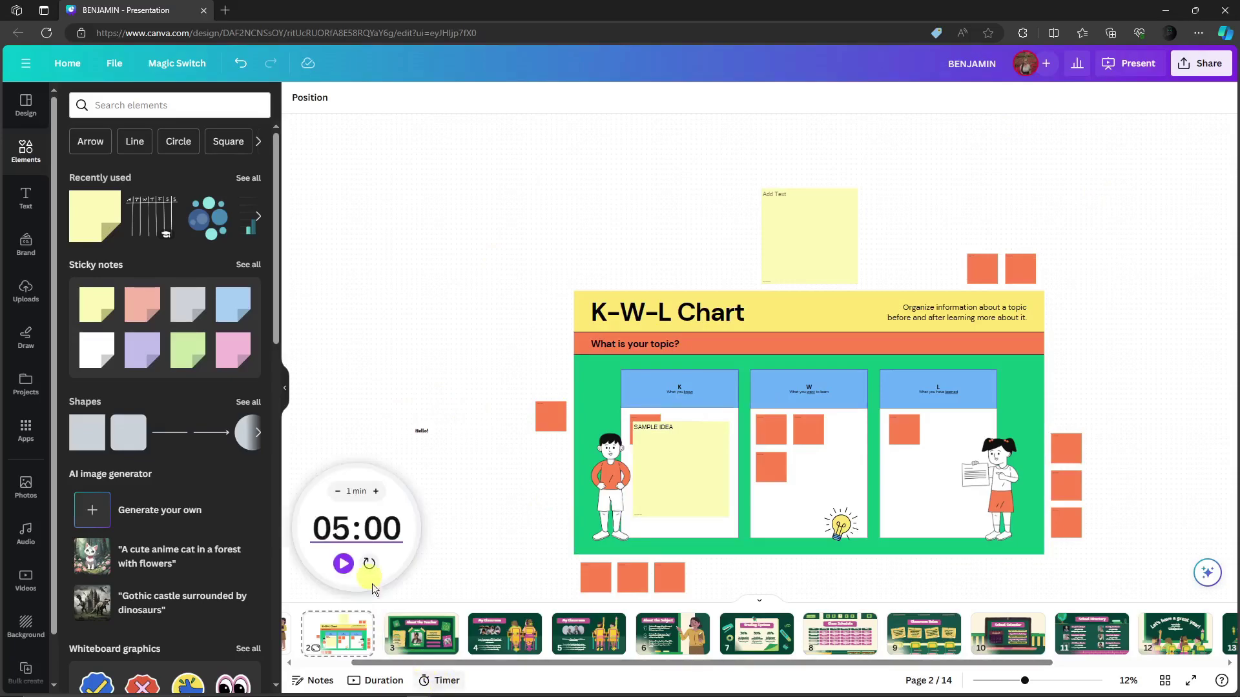
click(337, 491)
click(337, 491)
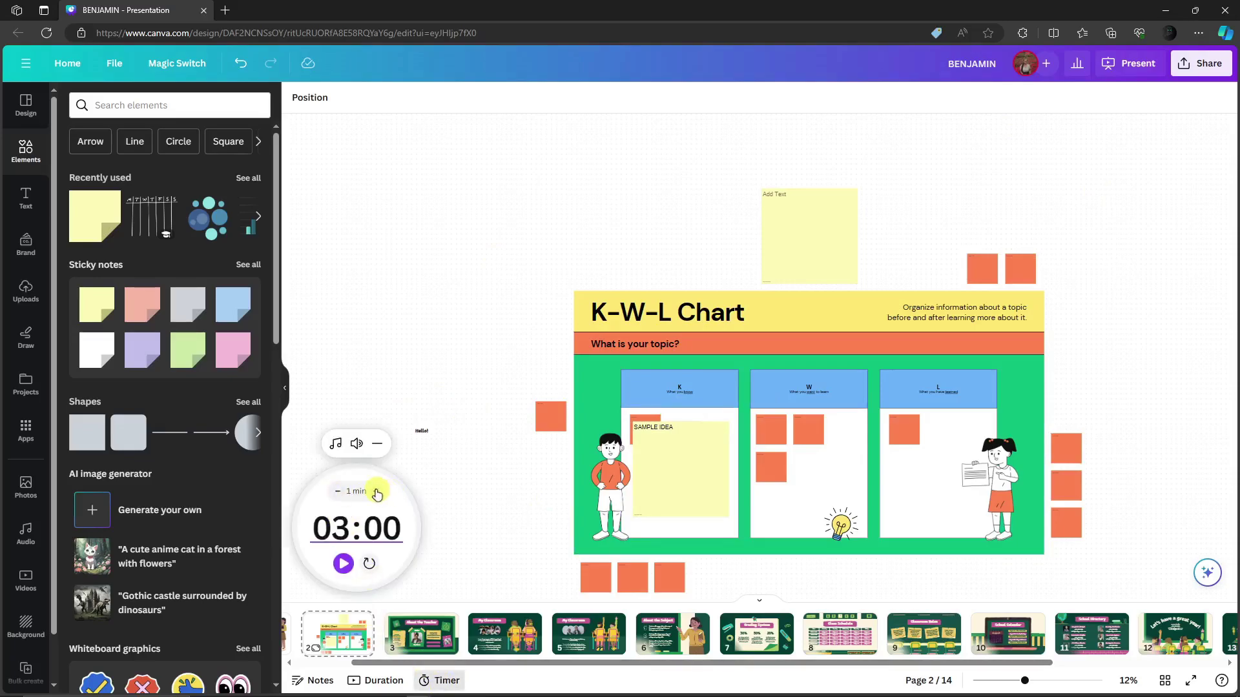
click(376, 491)
click(337, 491)
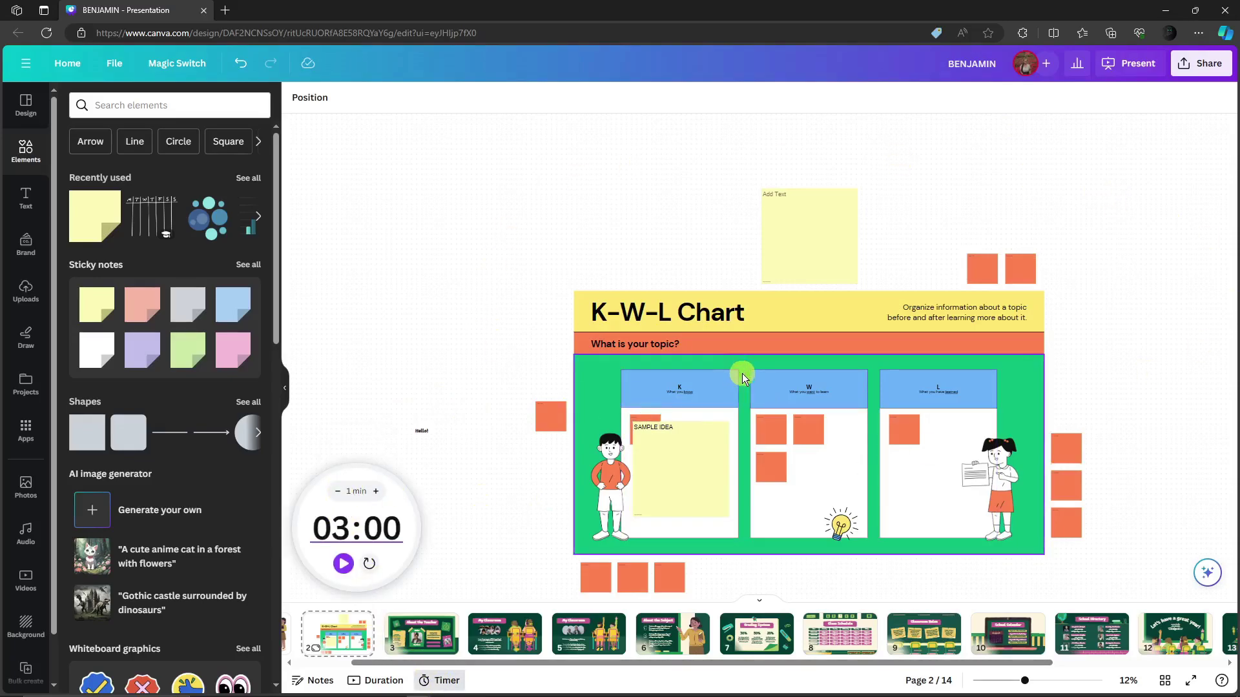
mouse_move(367, 529)
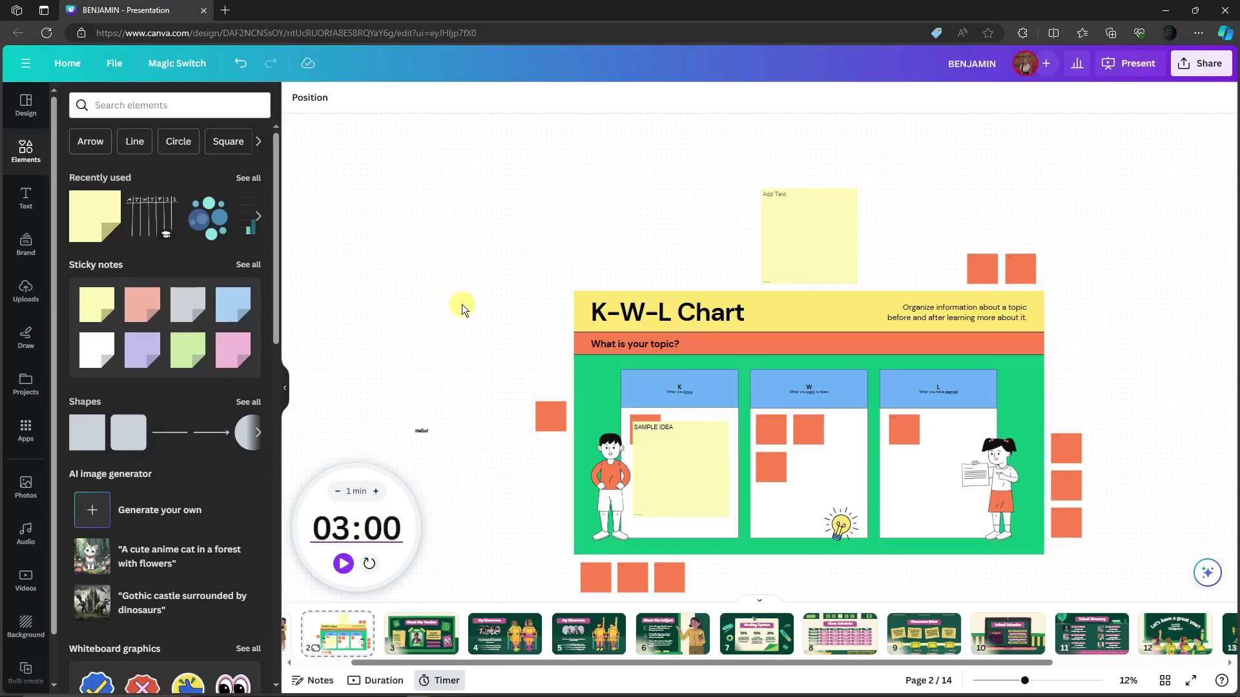
Move the orange sticky note slightly left and start a comment on it
drag(537, 417, 504, 398)
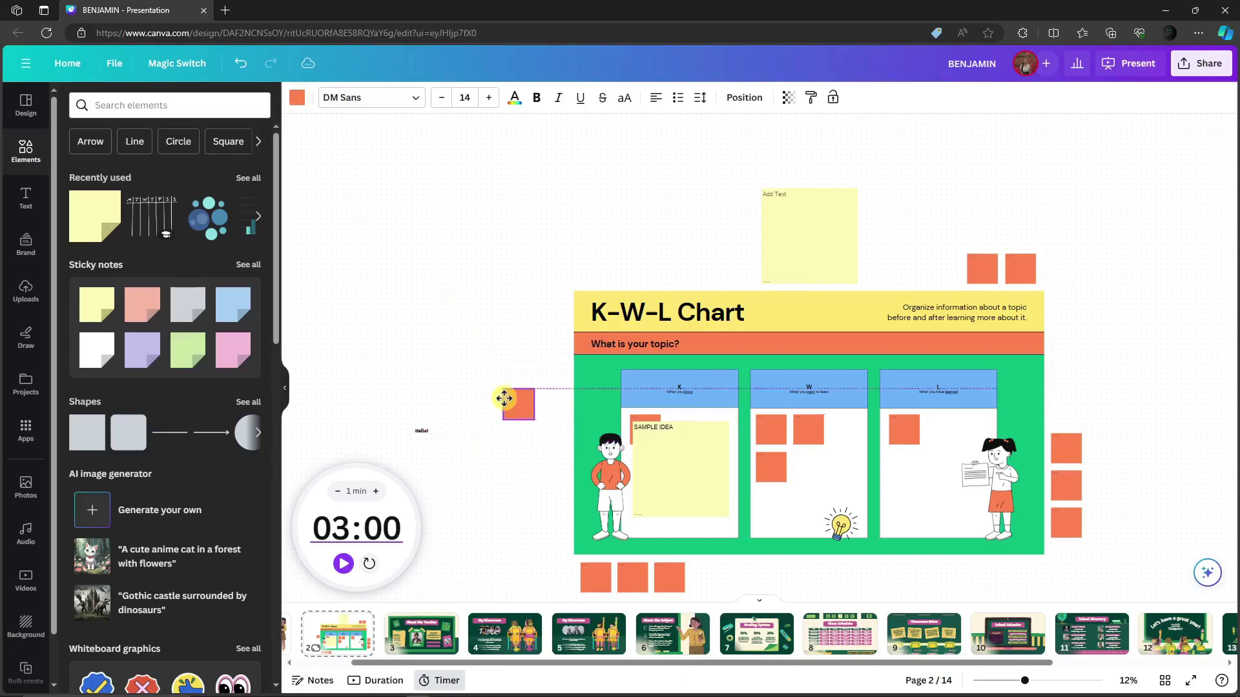
right_click(504, 398)
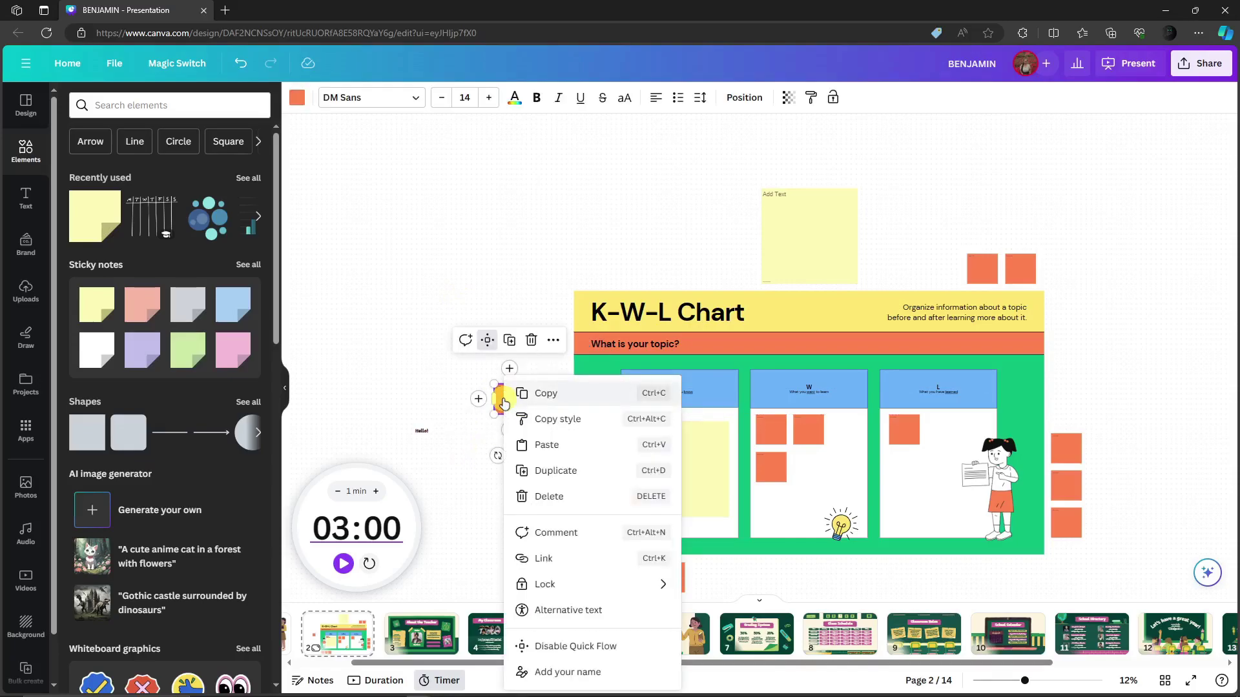
click(560, 532)
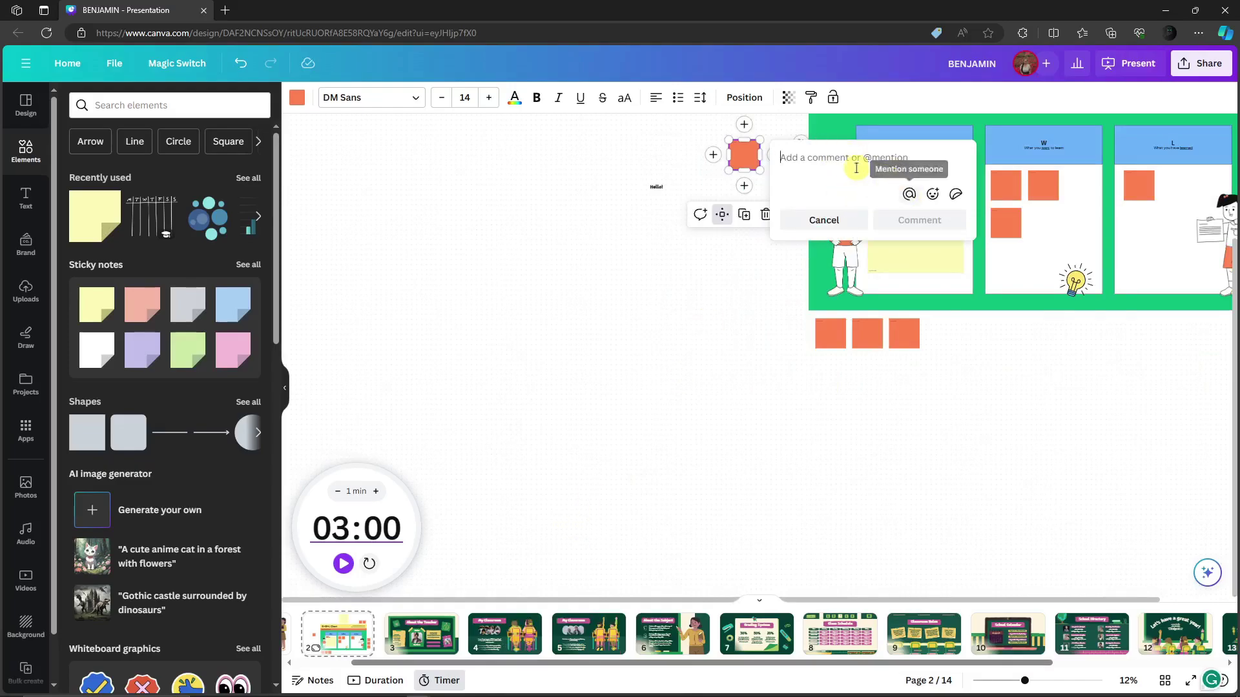
Draft a mention in the comment, then delete the text and close it without posting
text(@sample)
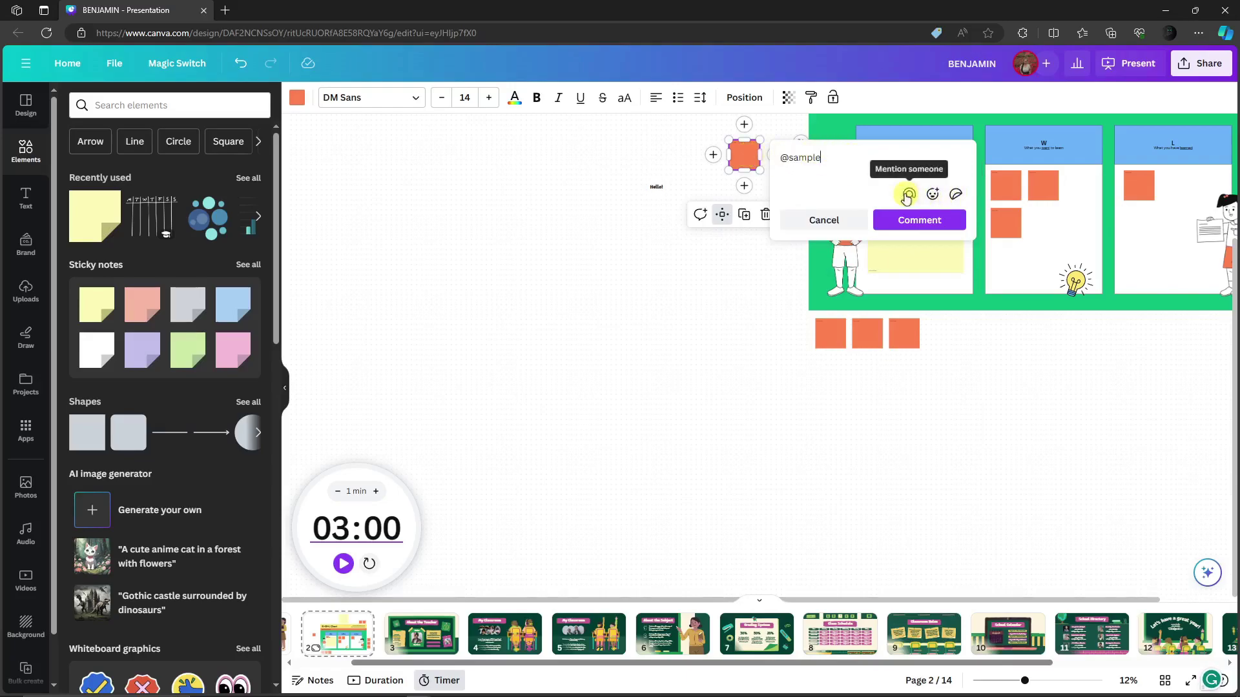
click(909, 195)
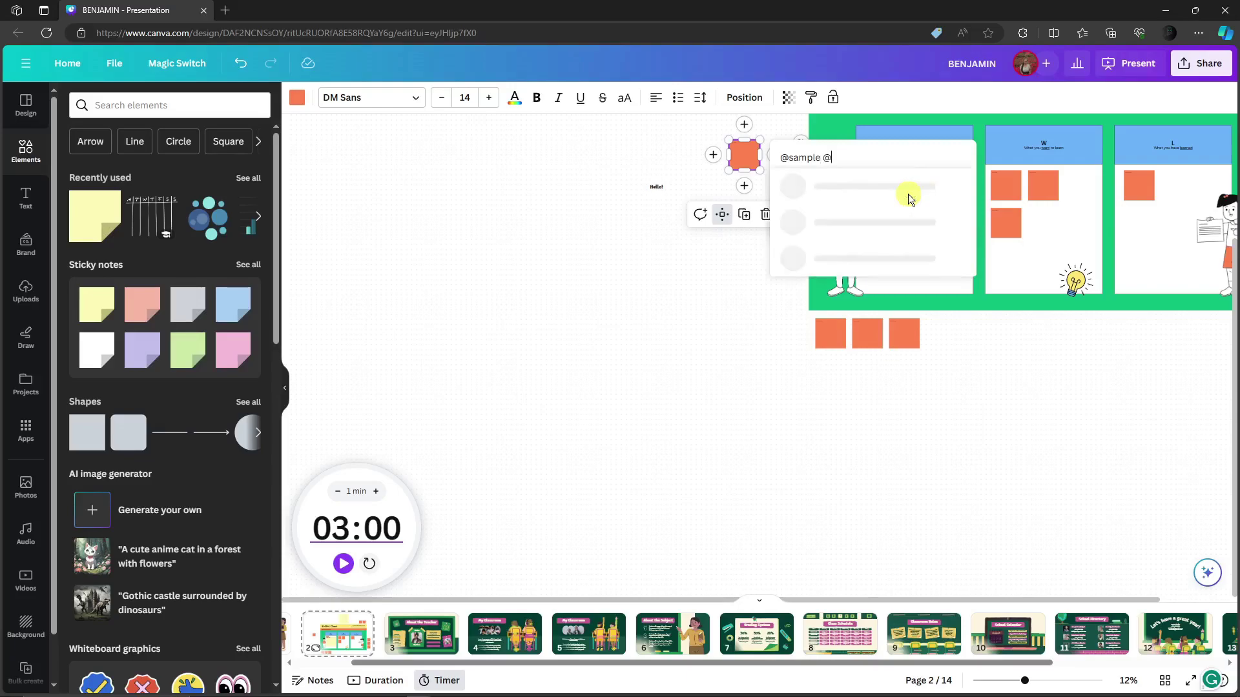
click(855, 157)
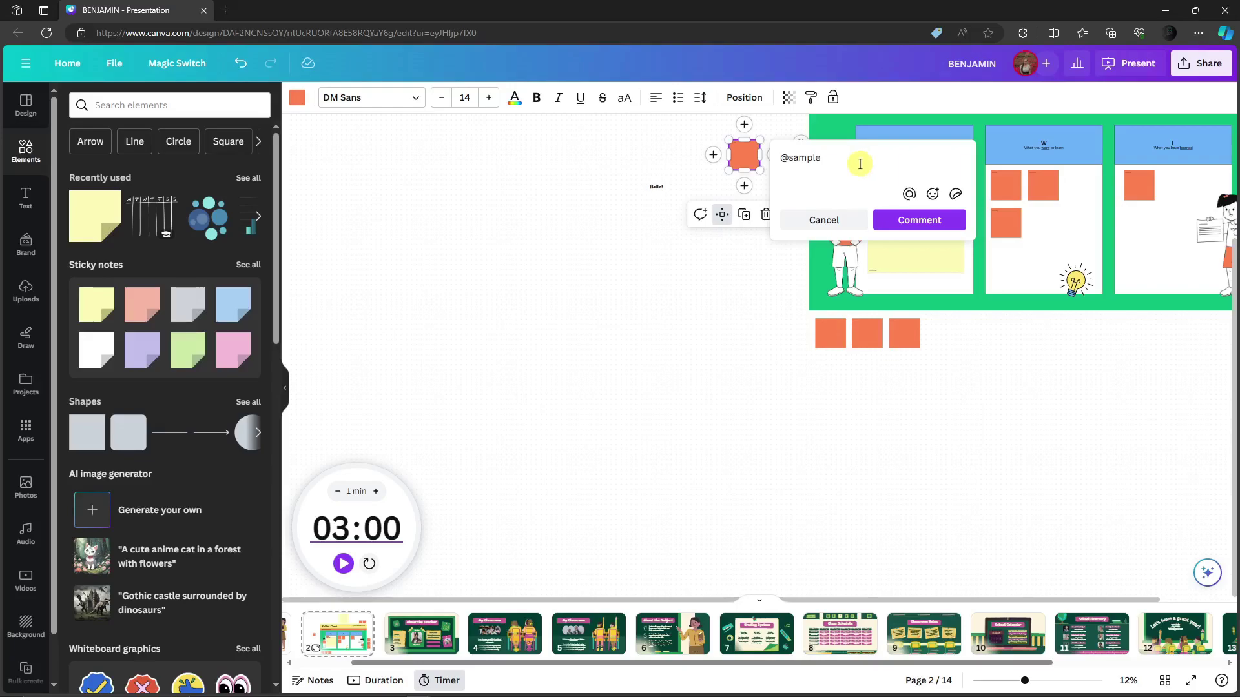
drag(860, 164, 780, 158)
key(BackSpace)
click(461, 223)
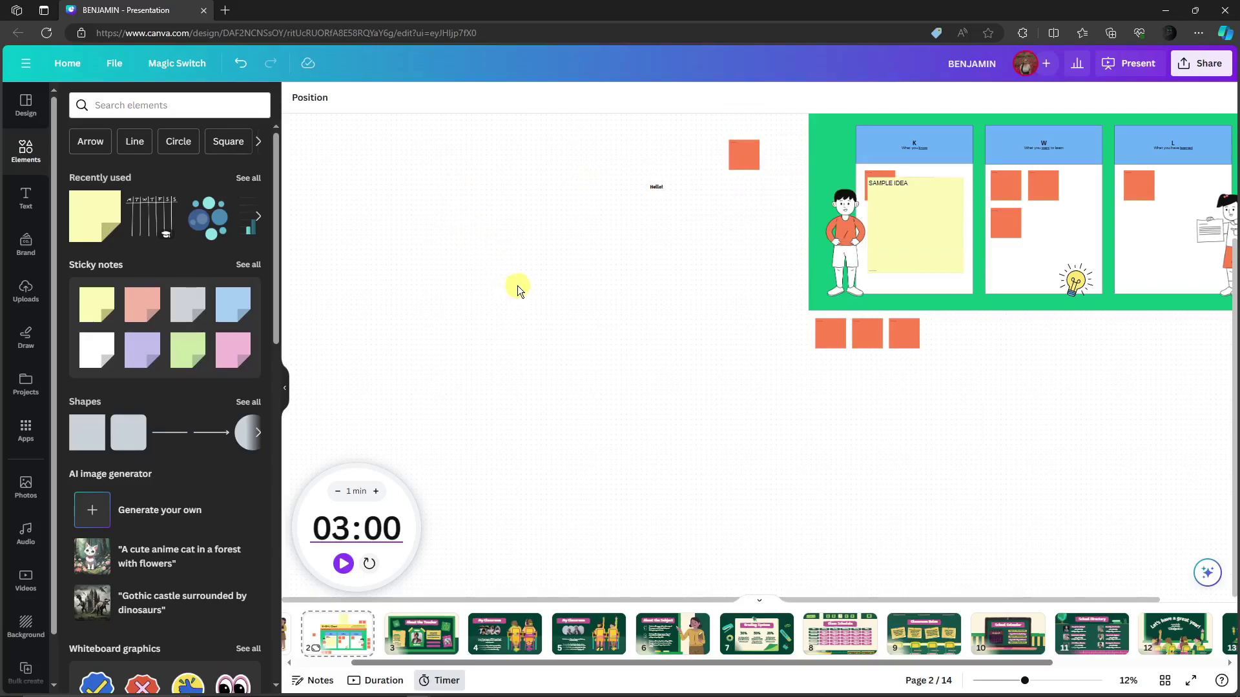
Sketch a closed loop with the red freehand pen left of the K-W-L chart
scroll(613, 297, down, 2)
scroll(621, 318, up, 1)
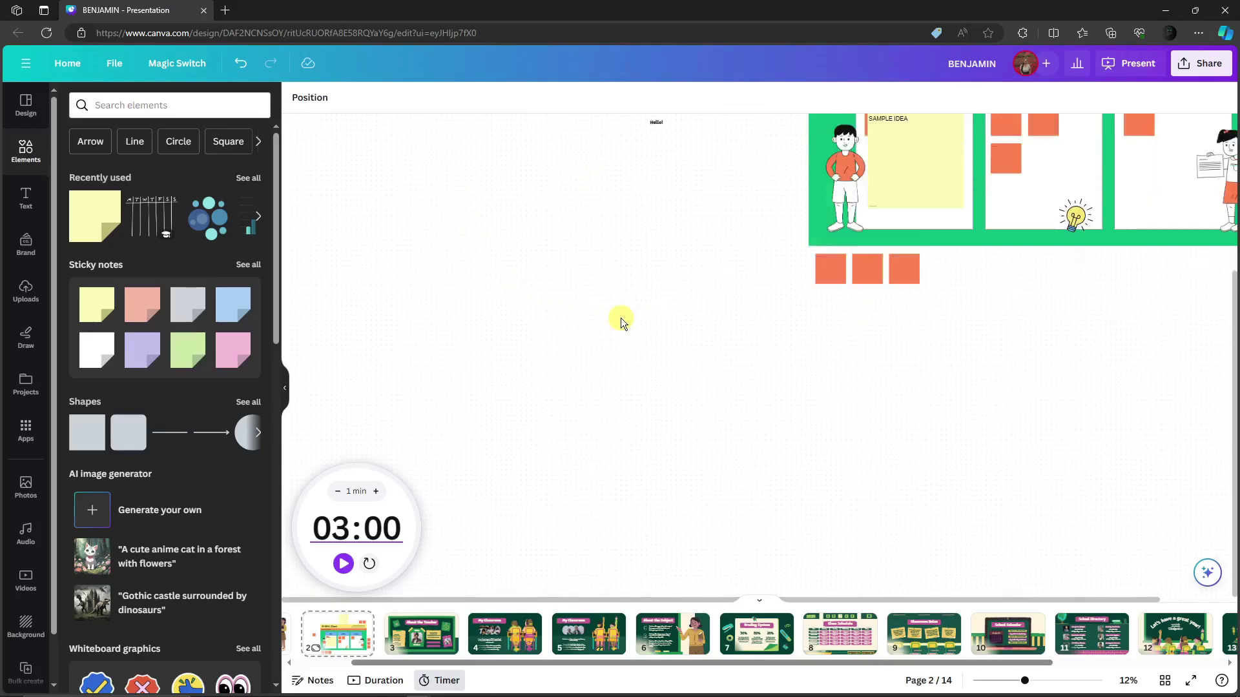
scroll(621, 318, up, 3)
ctrl+scroll(592, 447, down, 1)
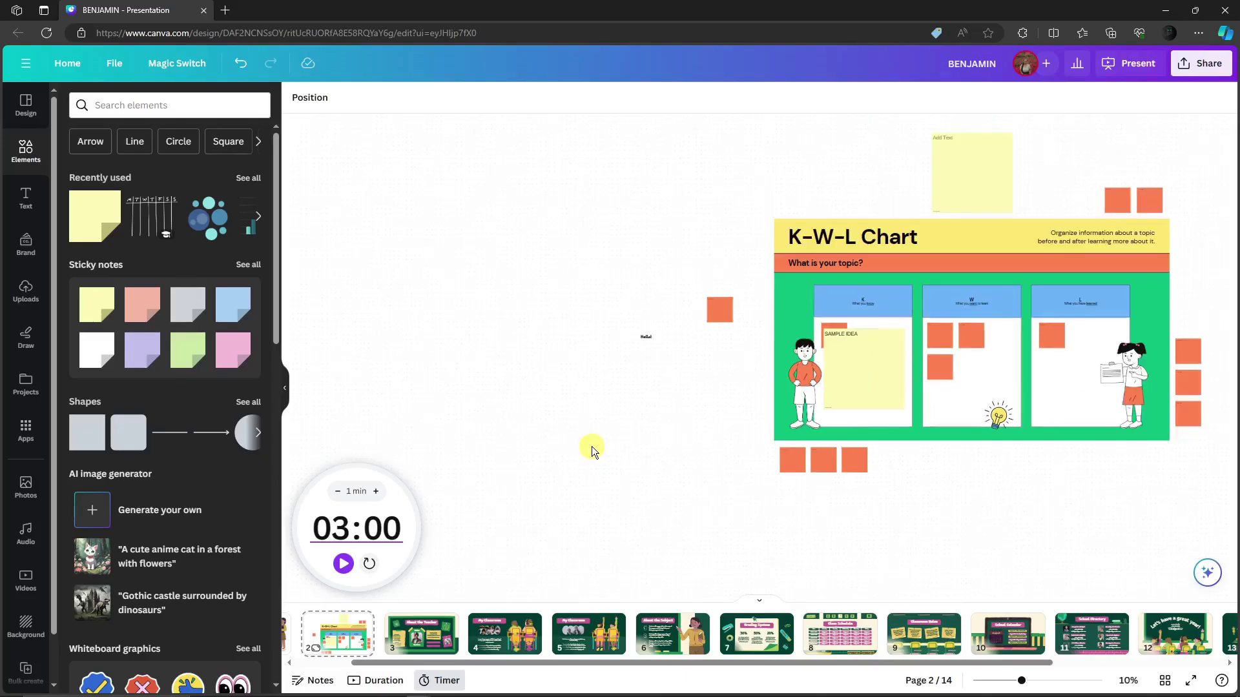
click(25, 341)
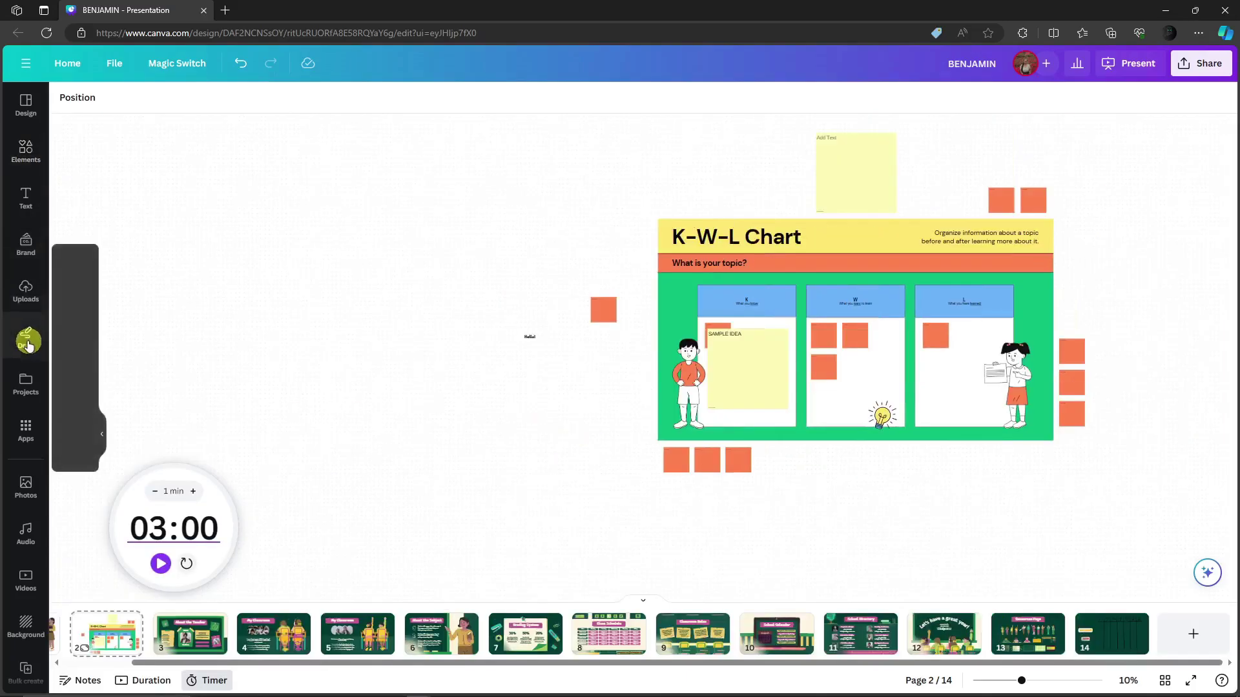
click(83, 294)
mouse_move(252, 305)
mouse_down()
mouse_move(324, 244)
mouse_move(491, 211)
mouse_move(549, 322)
mouse_move(493, 414)
mouse_move(410, 409)
mouse_move(388, 370)
mouse_move(496, 267)
mouse_move(333, 299)
mouse_move(356, 410)
mouse_up()
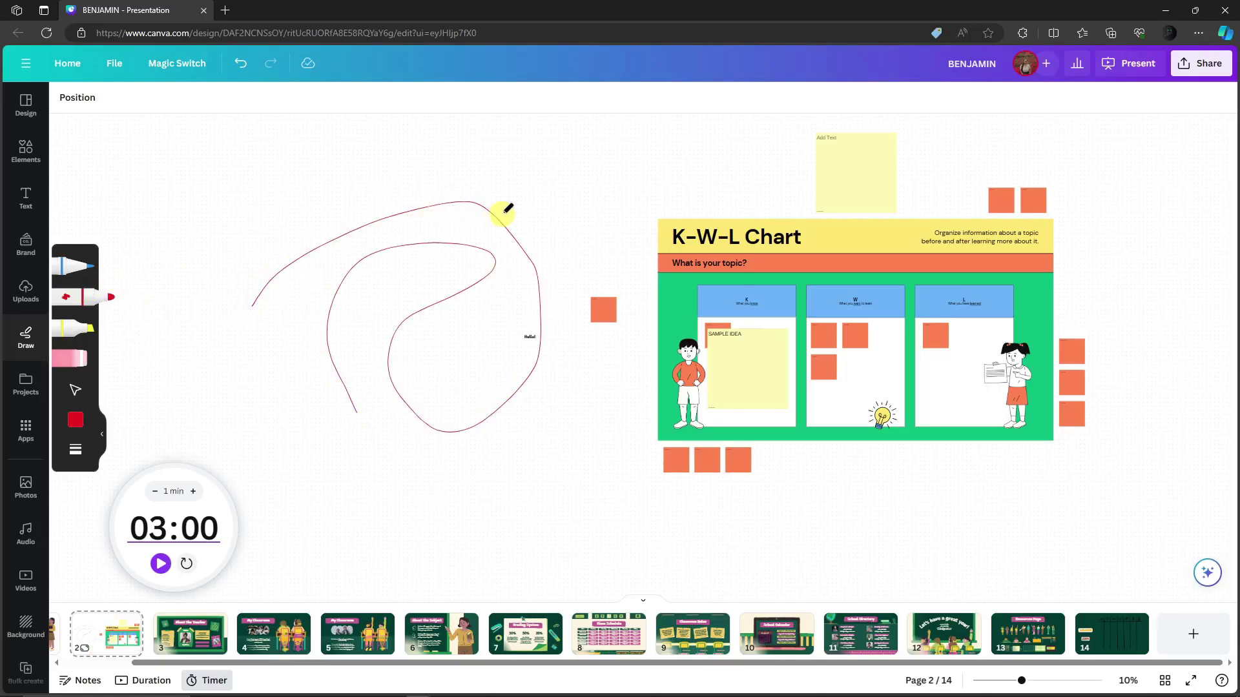
drag(251, 303, 355, 414)
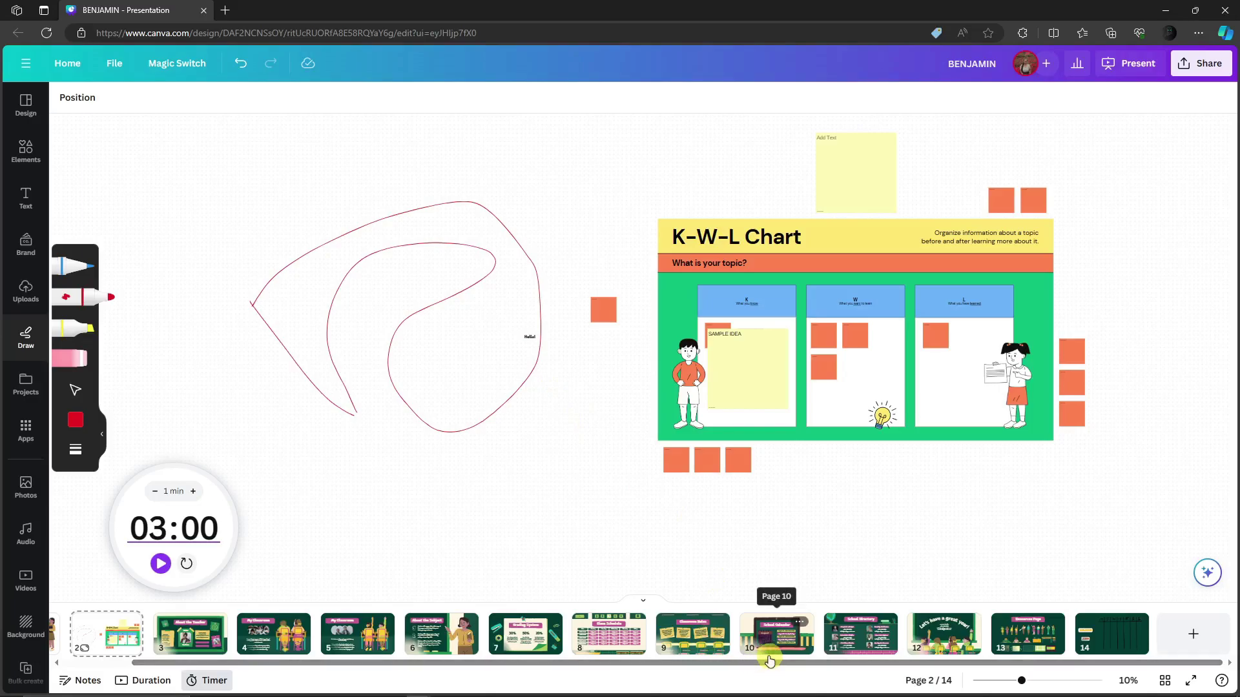
On page 14's weekly schedule, add a smaller yellow sticky note by the M column
click(1110, 646)
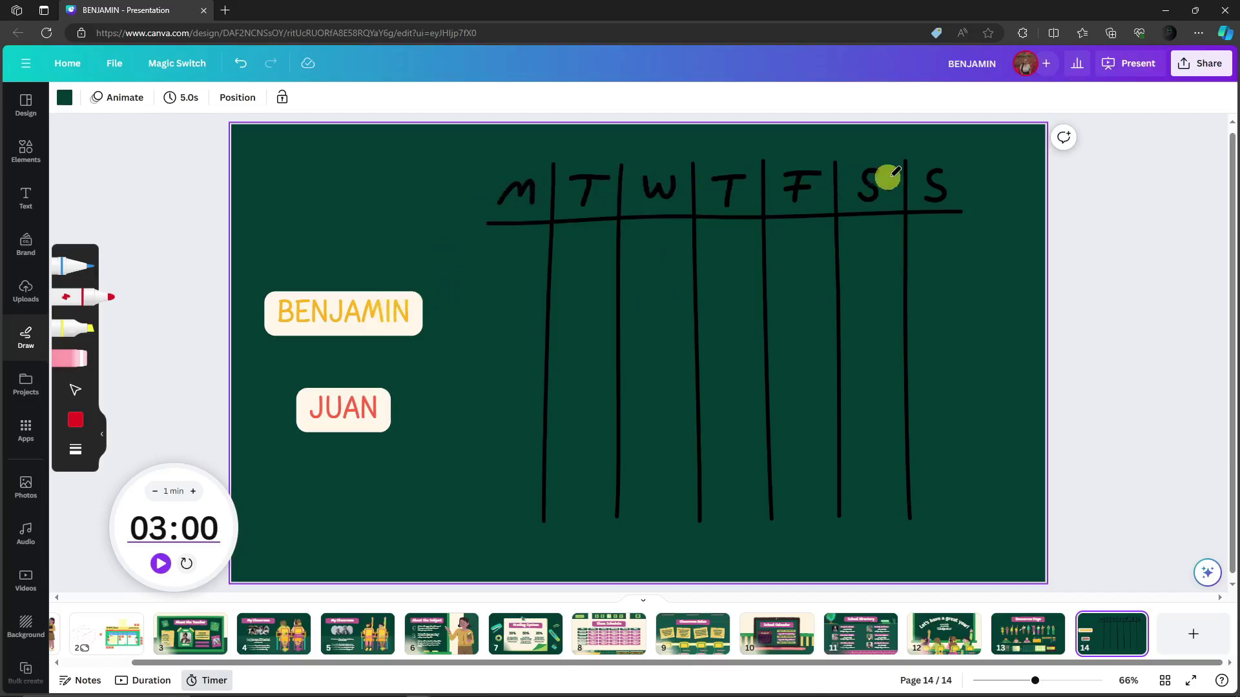
click(26, 152)
click(103, 224)
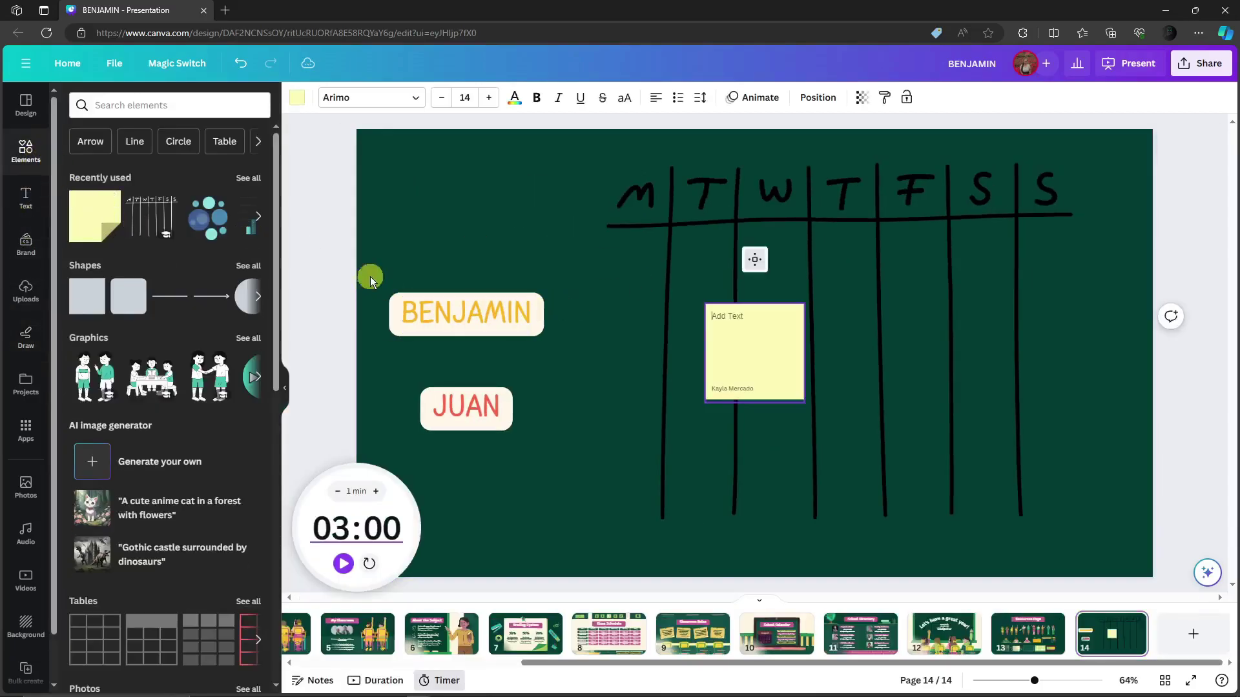
drag(742, 327, 614, 243)
drag(686, 222, 621, 263)
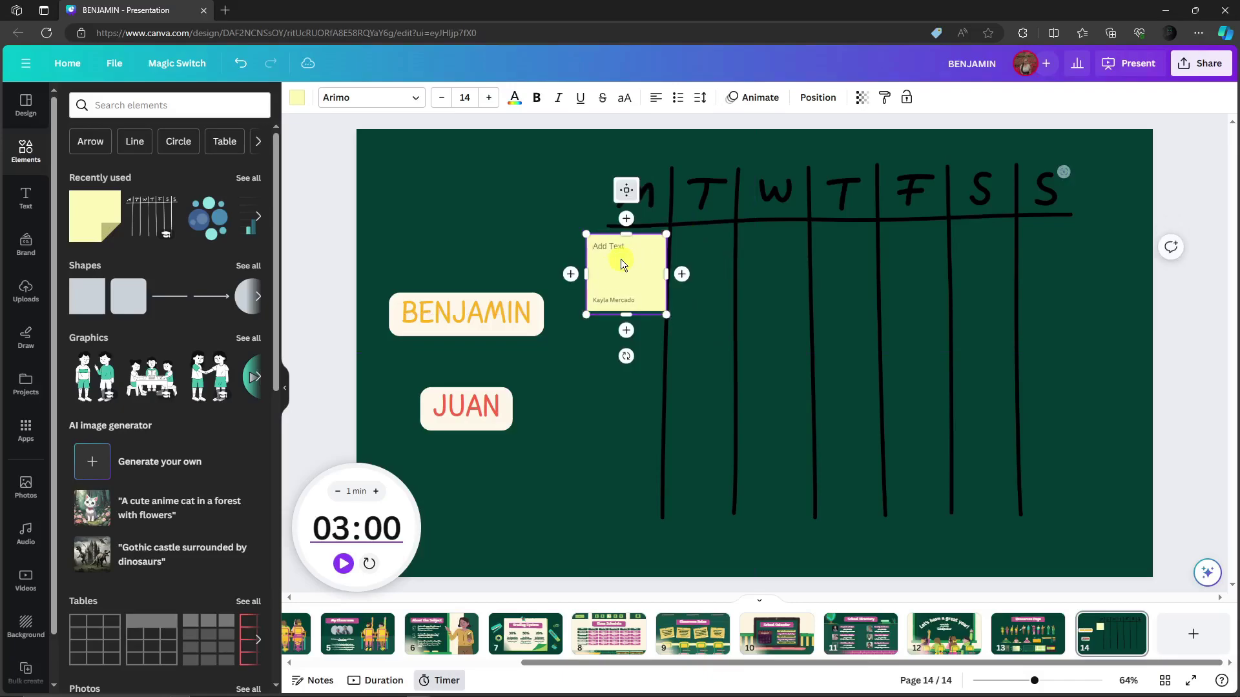
Label the note DEADLINE OF PROJECT and stretch it across the Monday–Friday columns
text(PROJECT)
click(575, 408)
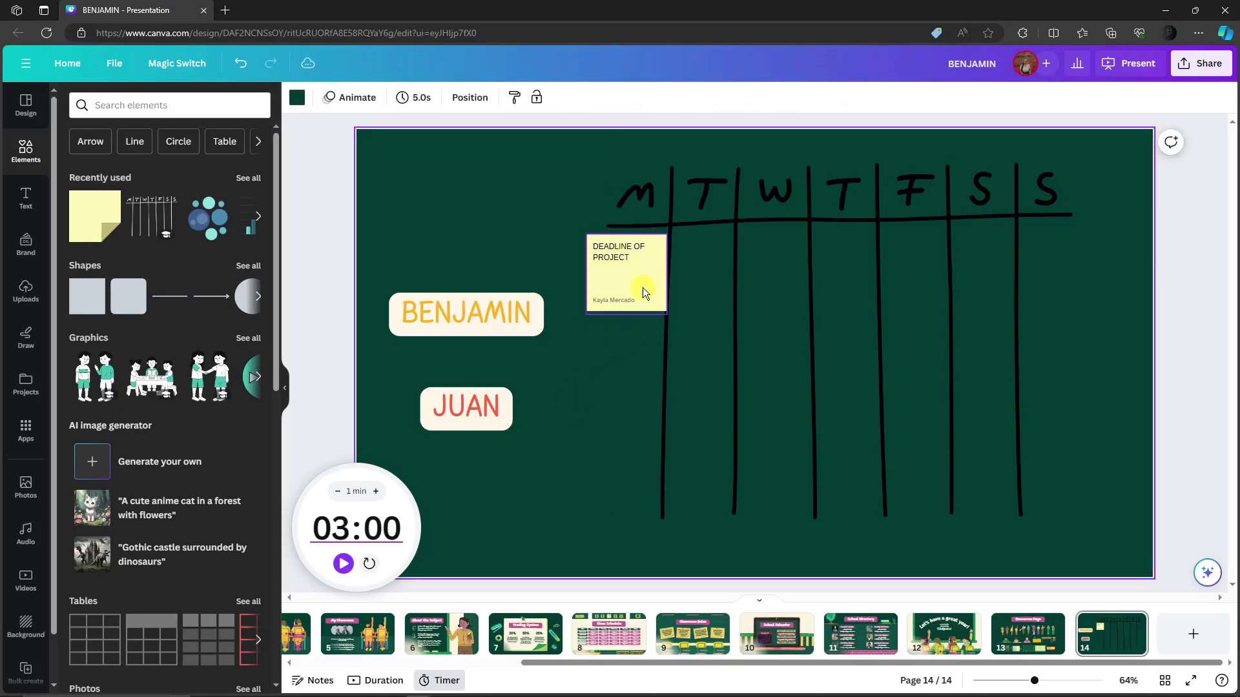
drag(641, 288, 630, 268)
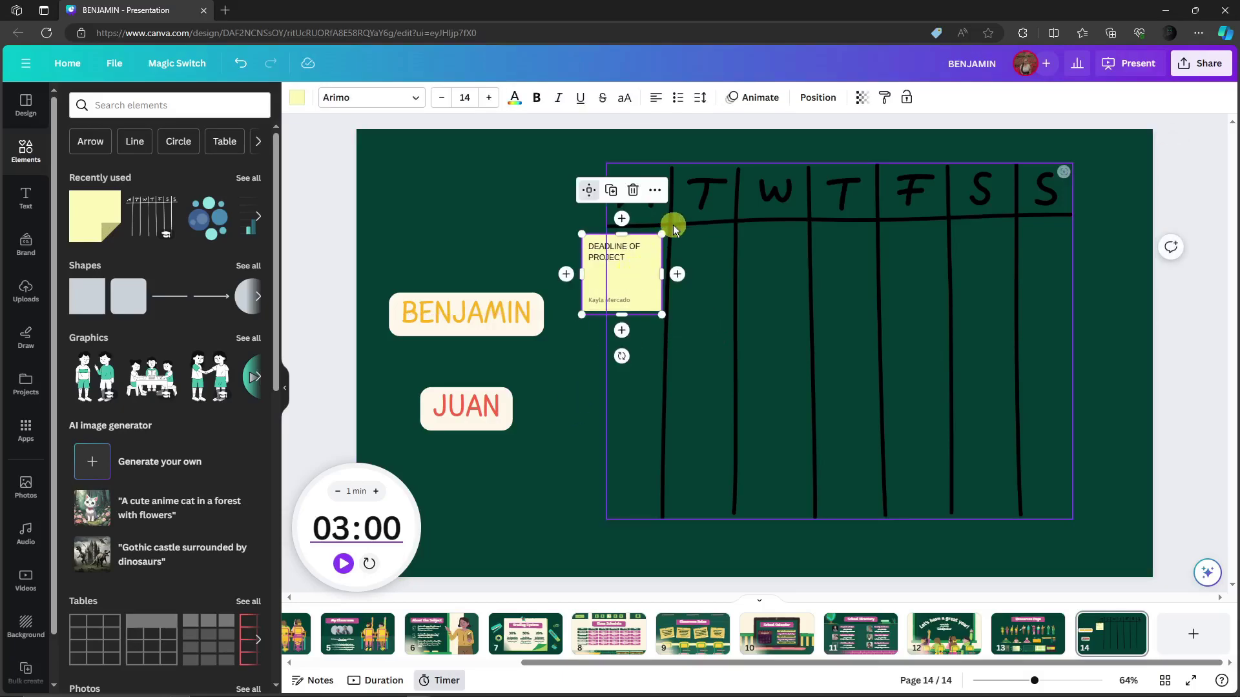
drag(661, 274, 885, 300)
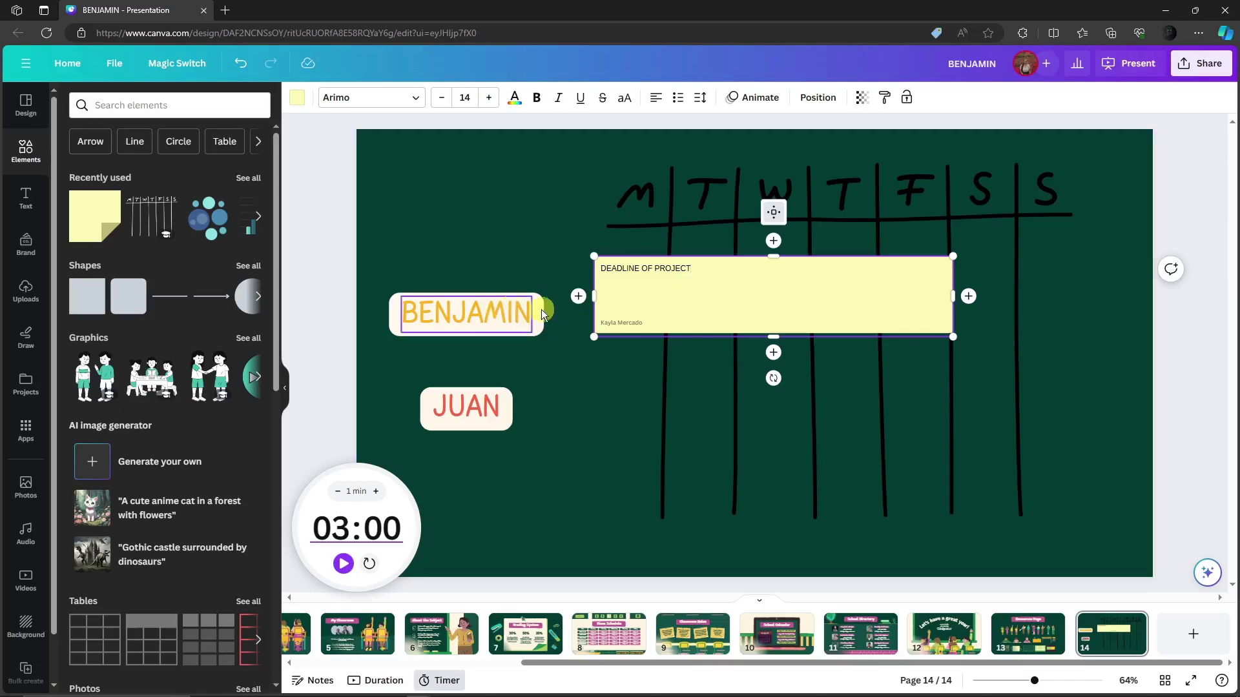
click(569, 423)
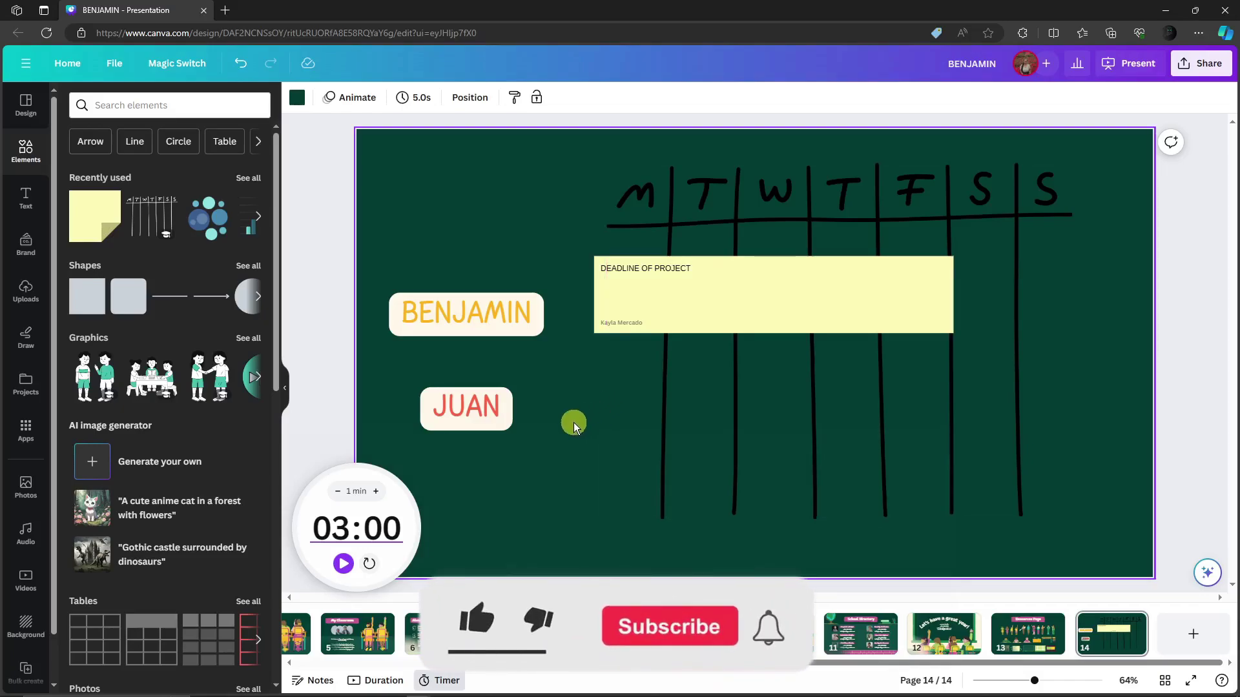
click(1176, 372)
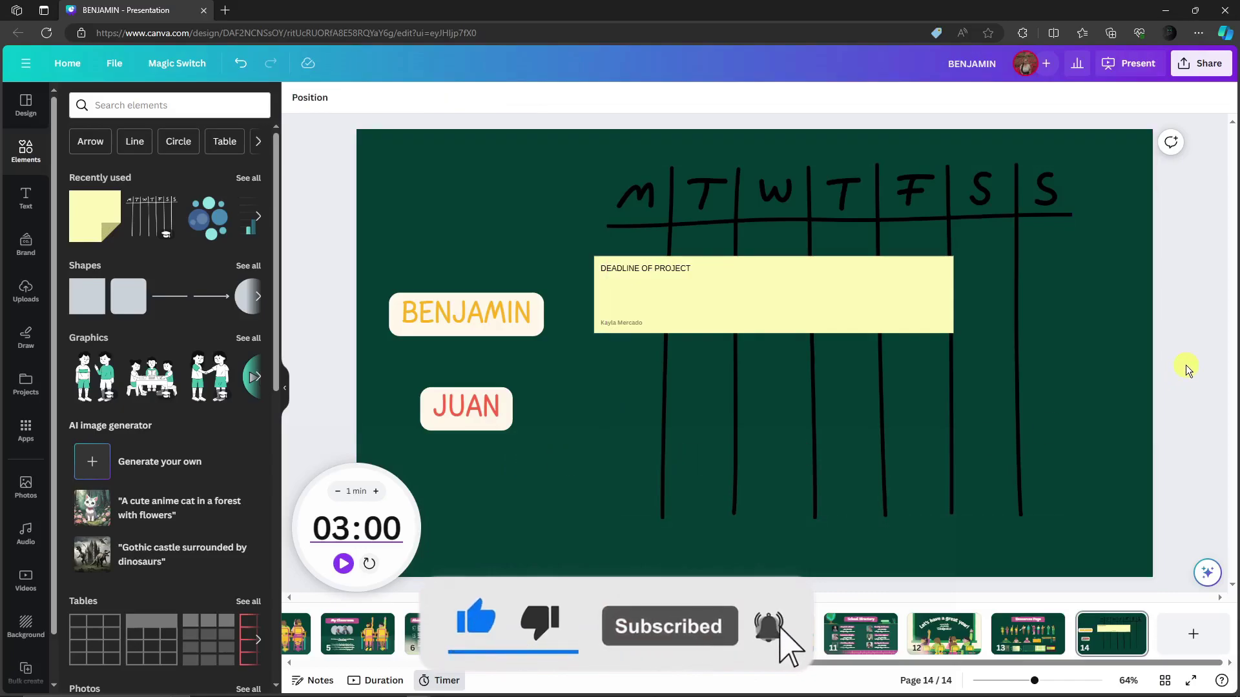